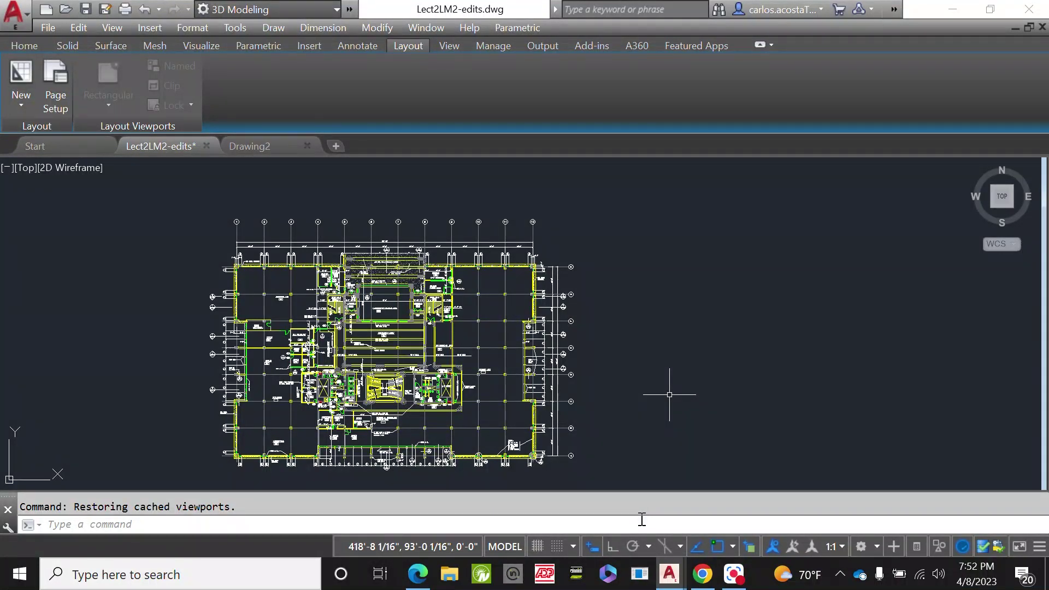
- Open the drawing units settings, view the length type options, and close without changes
type("UNI")
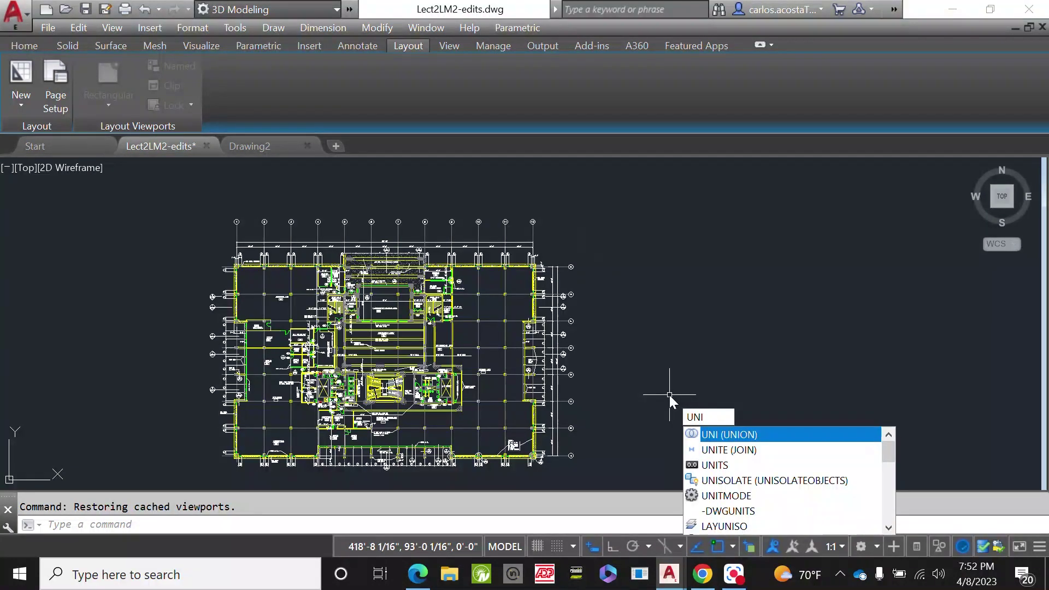
key("Down")
key("Down")
key("Return")
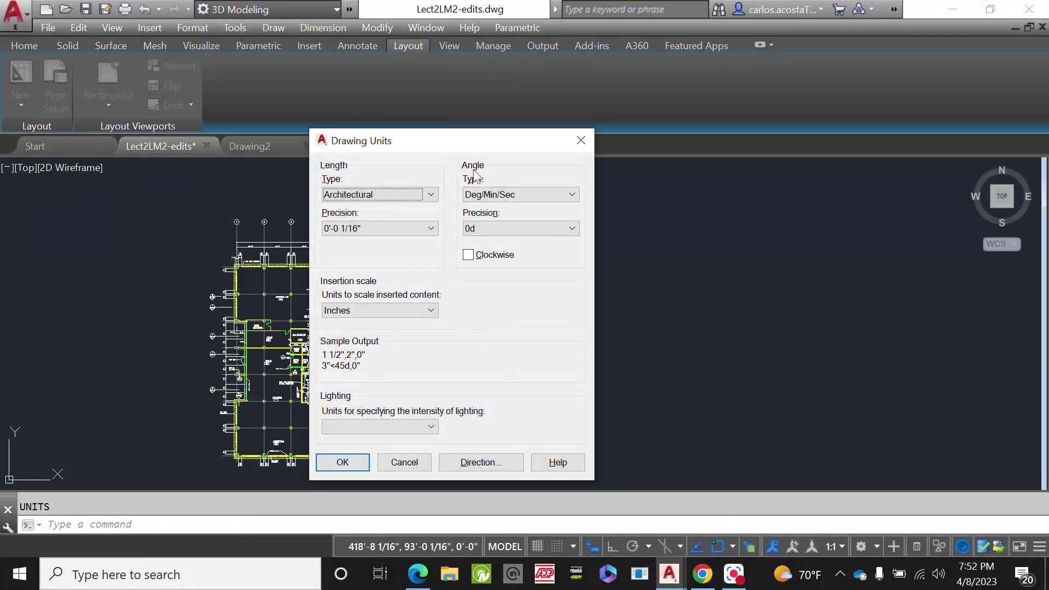
left_click(431, 196)
left_click(394, 209)
left_click(417, 463)
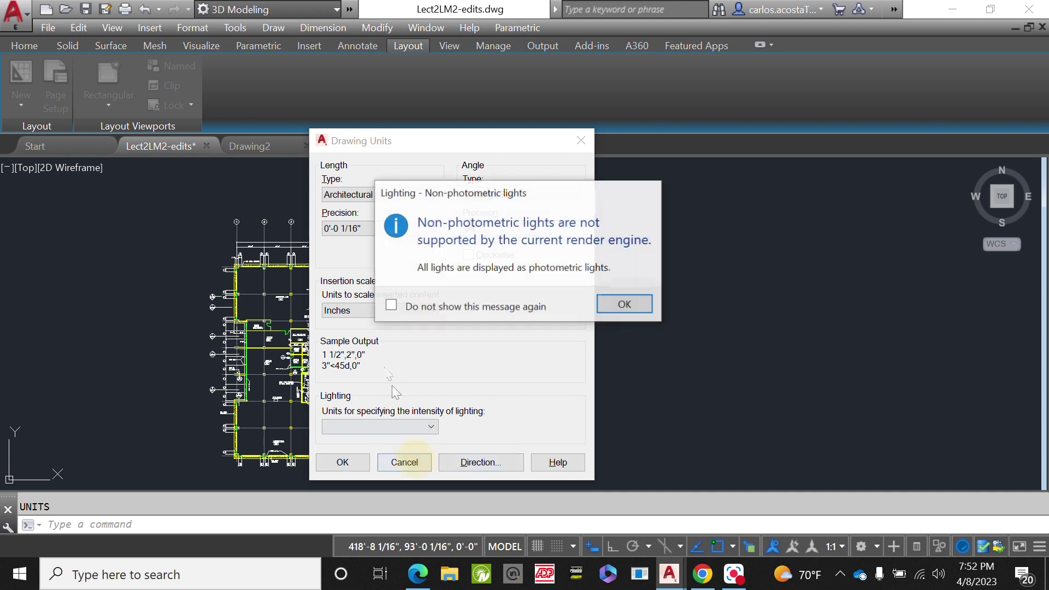
left_click(627, 302)
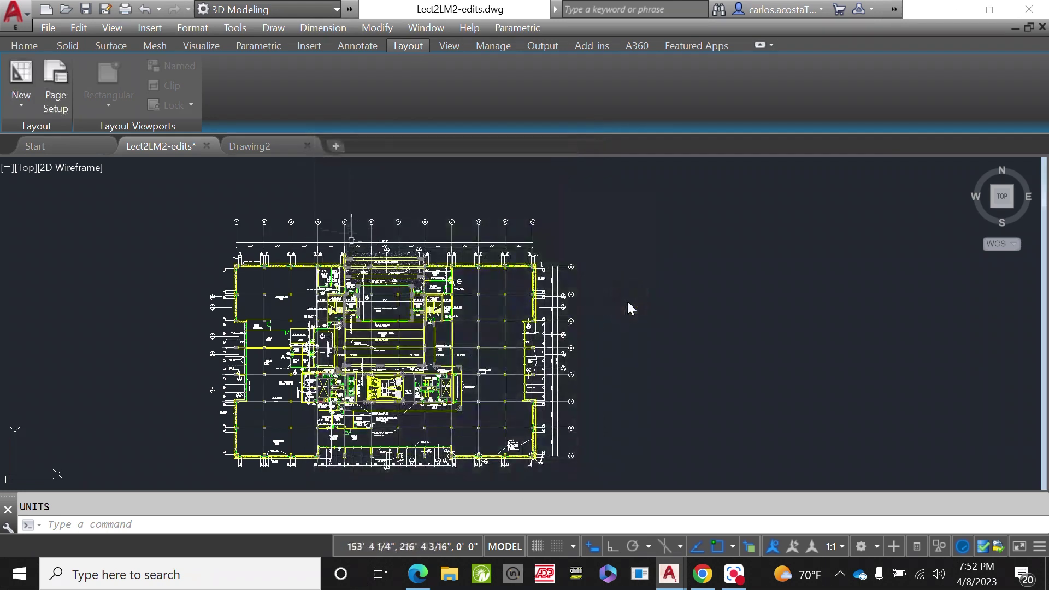
- Examine the 22'-6" bay dimensions along the upper edge of the floor plan
scroll(627, 300, "up", 6)
scroll(502, 314, "up", 3)
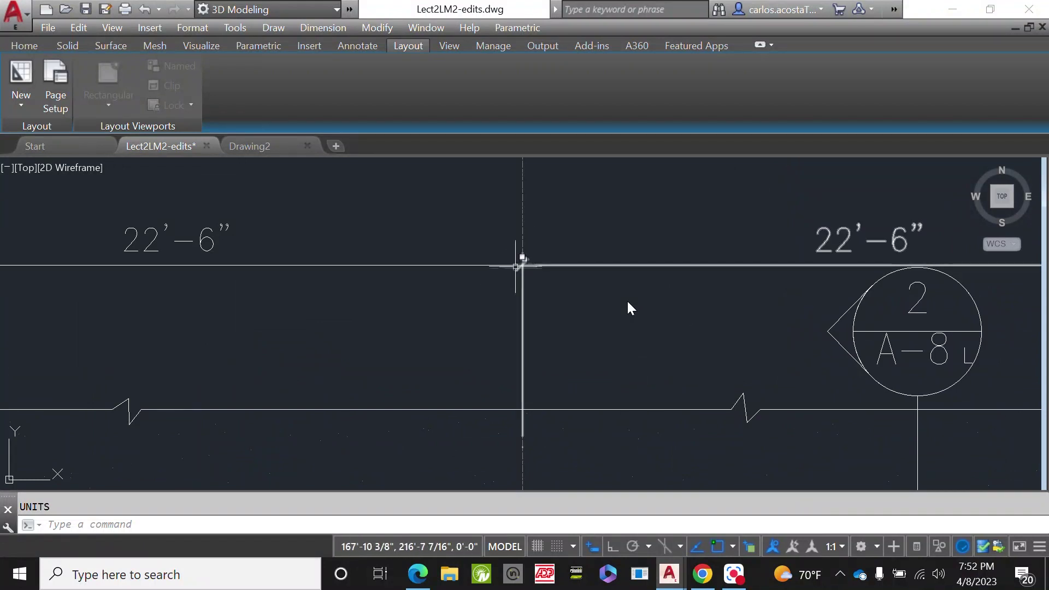
scroll(524, 264, "down", 2)
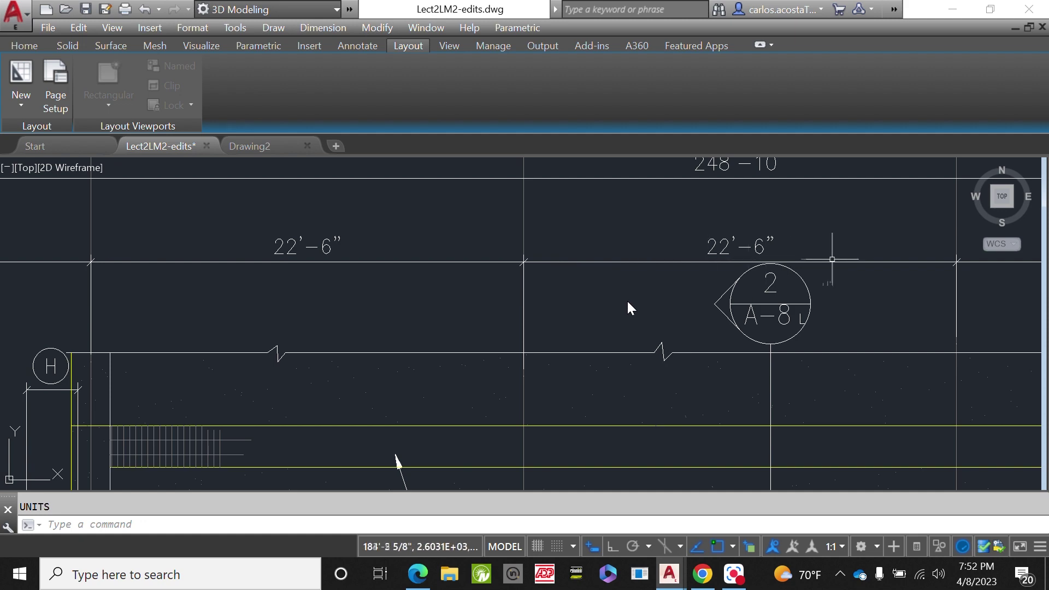
scroll(519, 262, "down", 2)
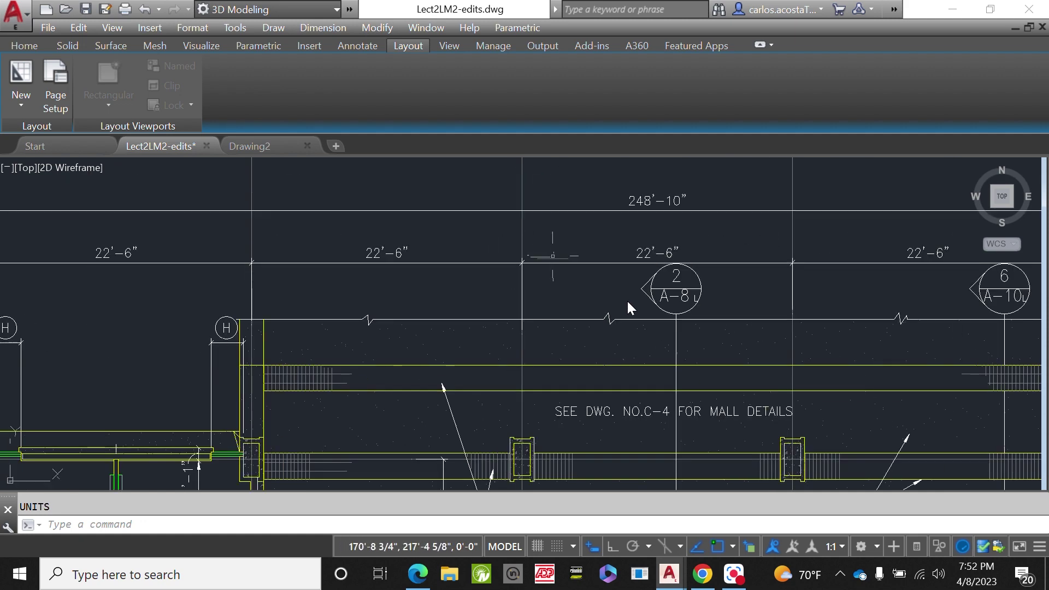
scroll(516, 261, "down", 4)
scroll(471, 240, "up", 4)
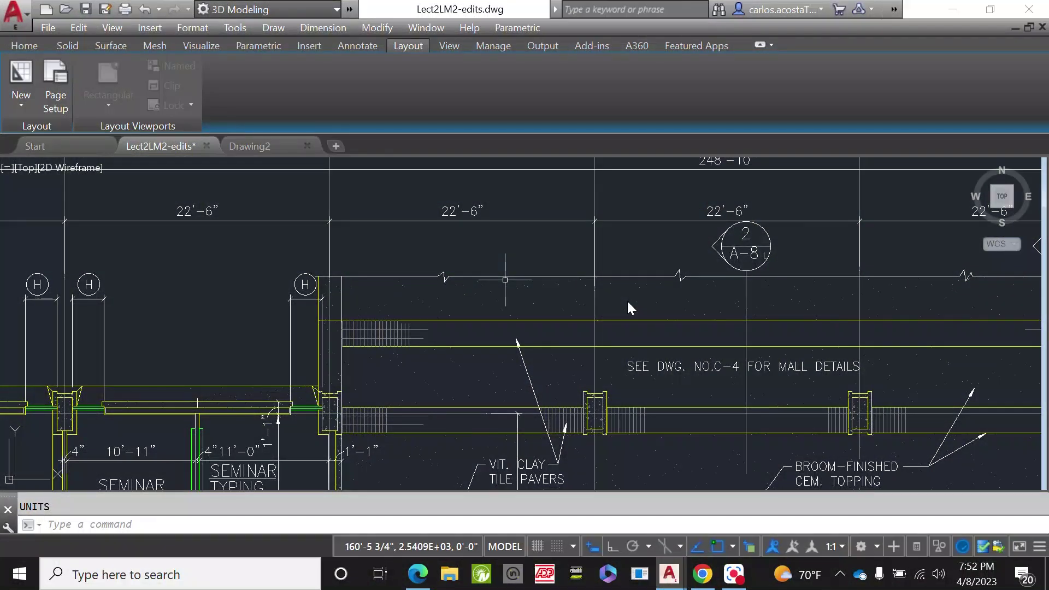
- Reopen the drawing units settings and review the available length precisions and insertion scale units
type("UNITE")
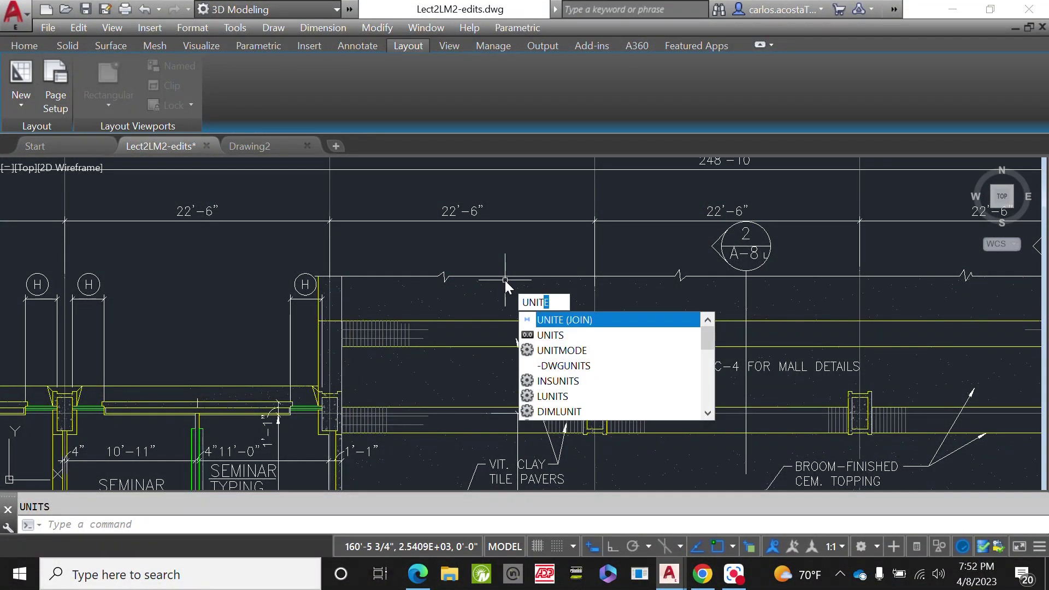
key("Down")
key("Return")
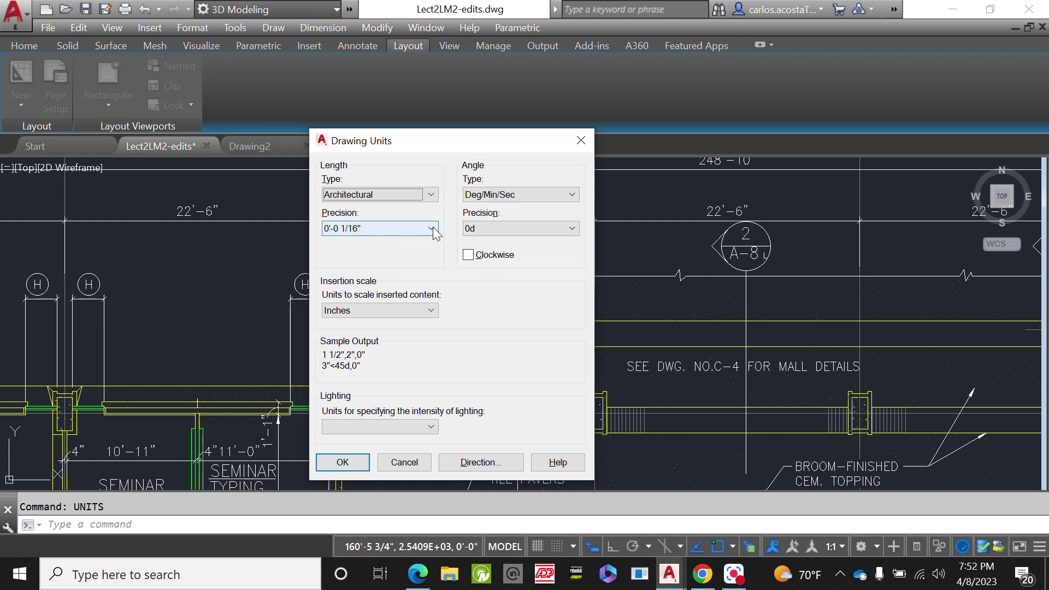
left_click(432, 228)
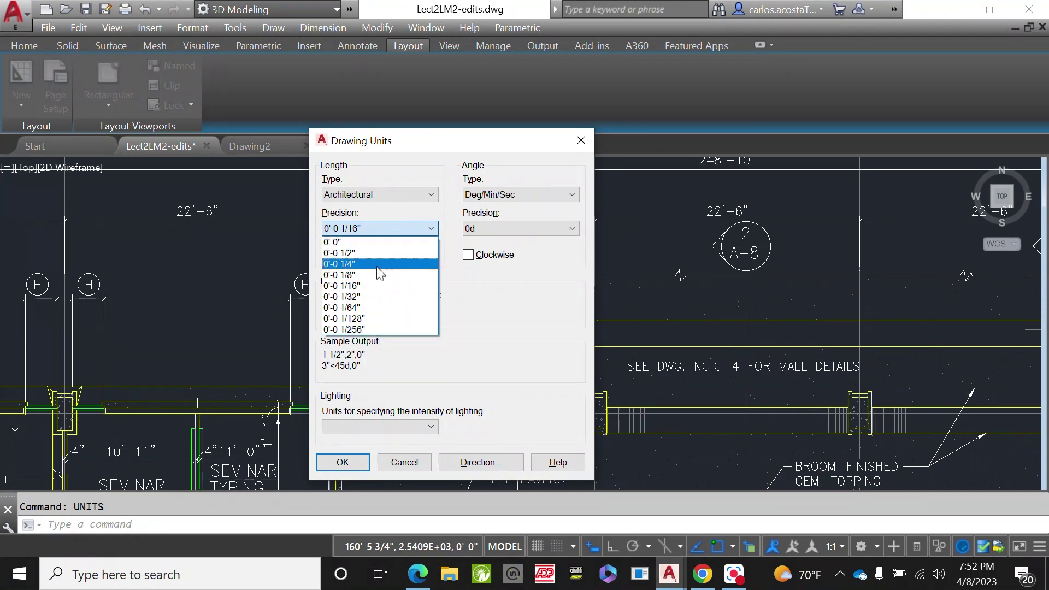
left_click(503, 336)
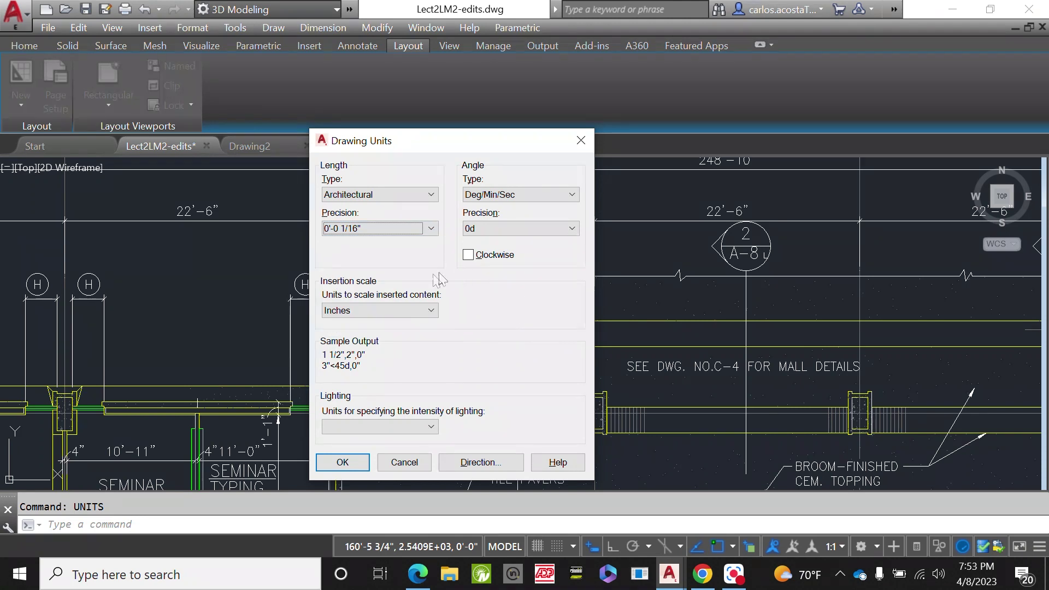
left_click(431, 314)
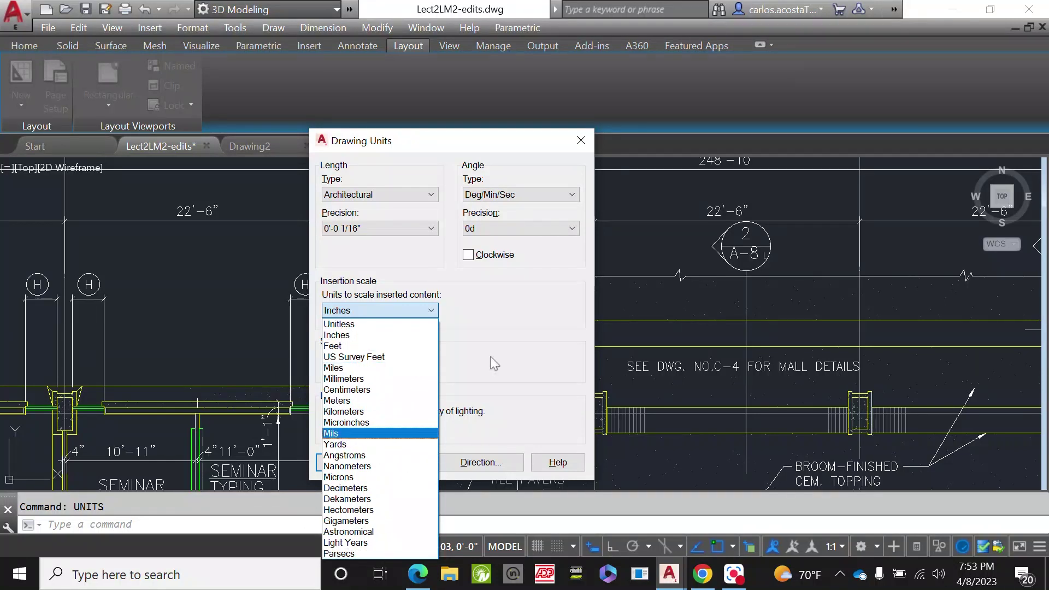
left_click(519, 316)
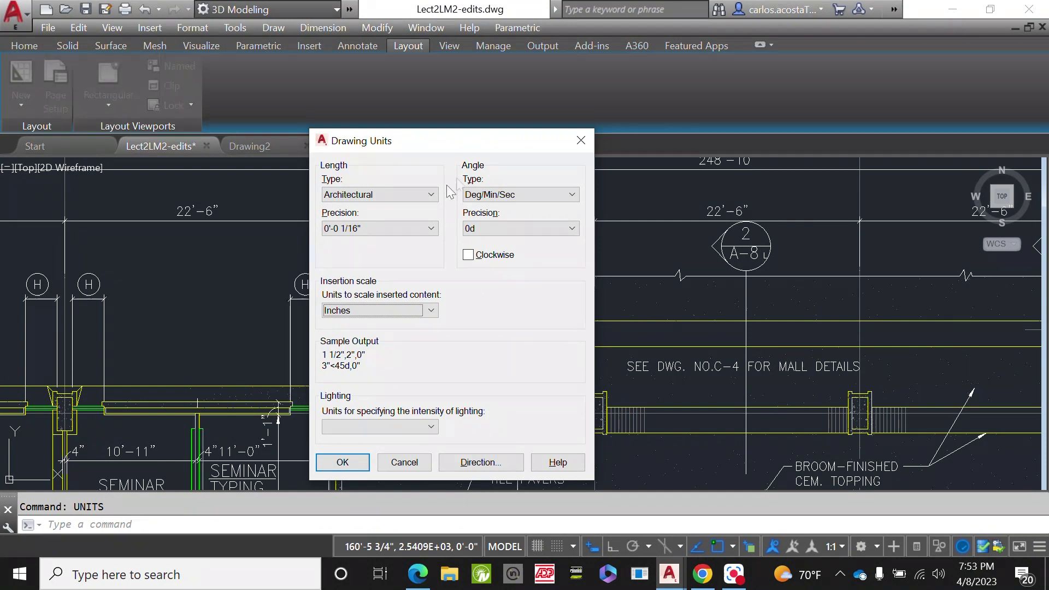
- Review the angle type options and close the drawing units settings without changes
left_click(542, 195)
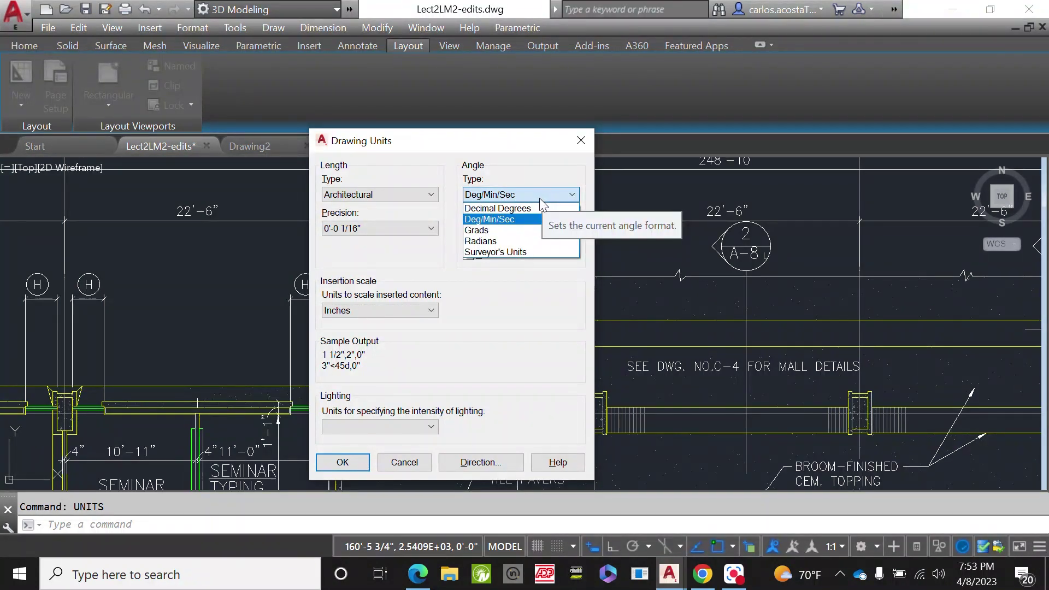
left_click(530, 308)
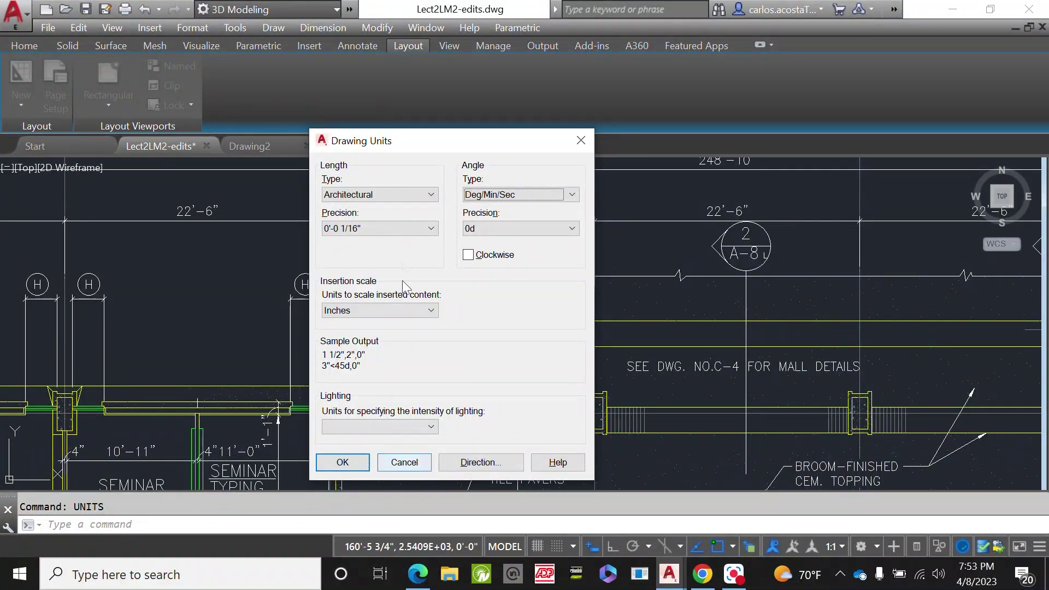
left_click(420, 467)
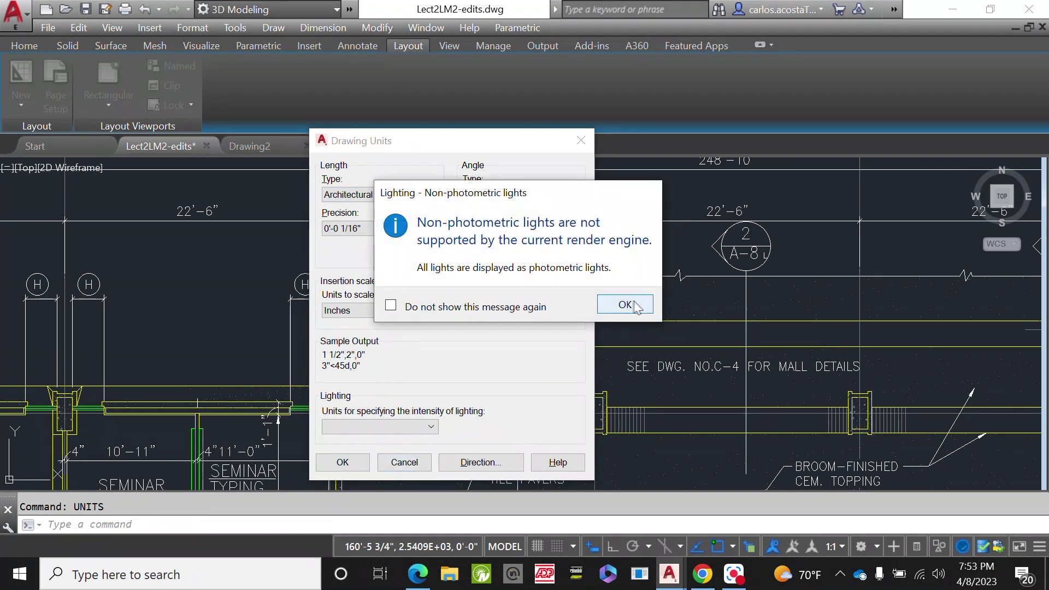
left_click(634, 301)
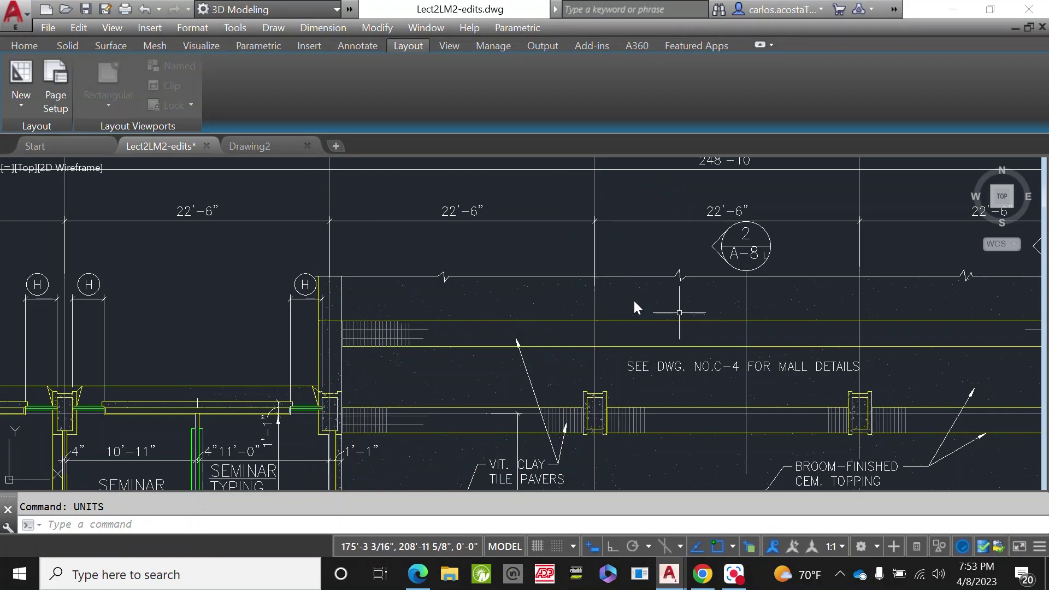
- Open the Dimension Style Manager to view the drawing's dimension styles and close it
scroll(502, 263, "down", 3)
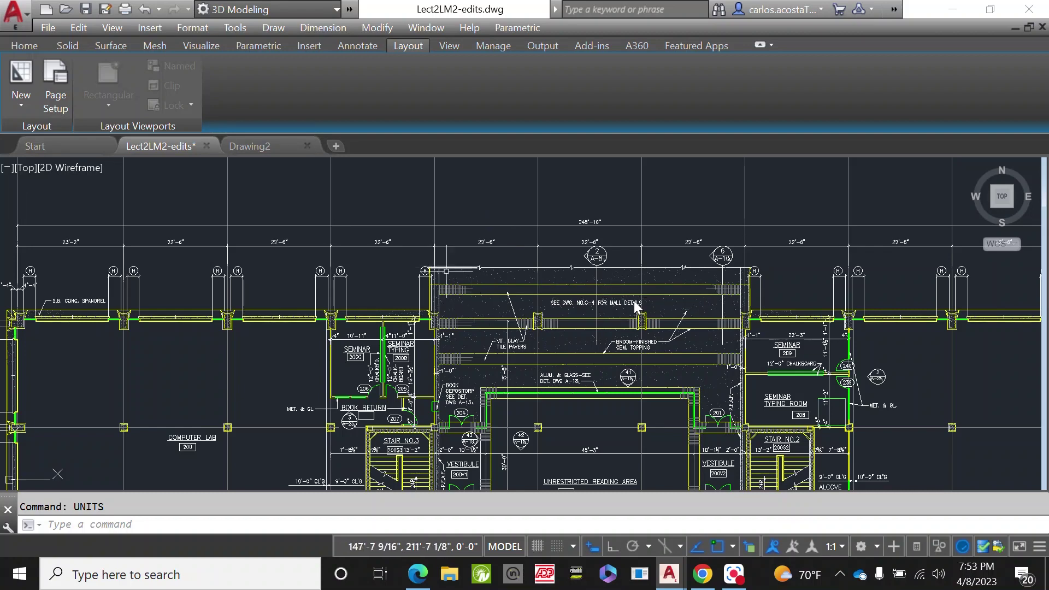
scroll(427, 271, "up", 4)
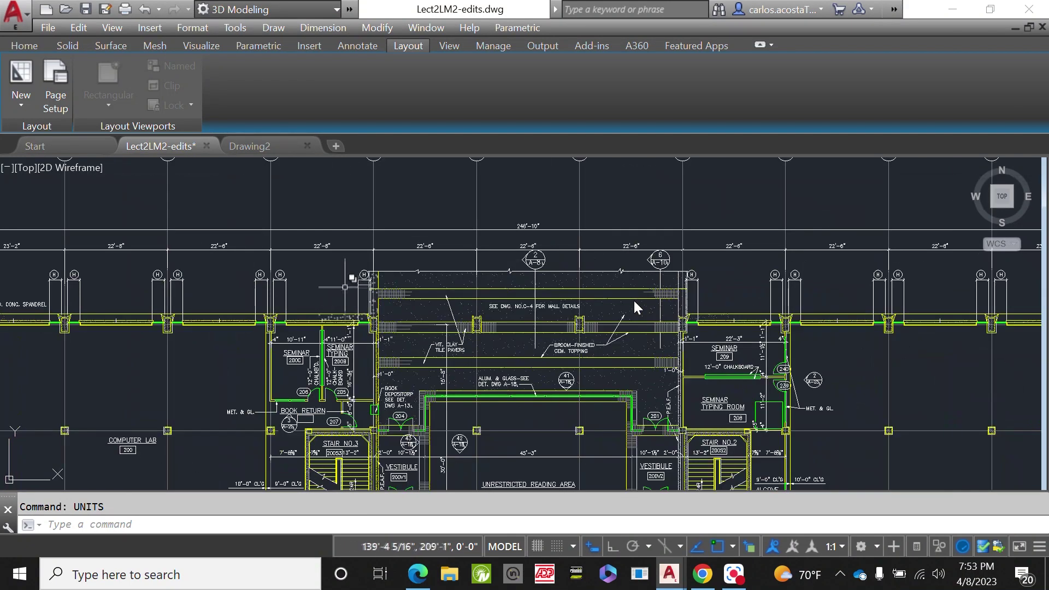
scroll(634, 300, "down", 8)
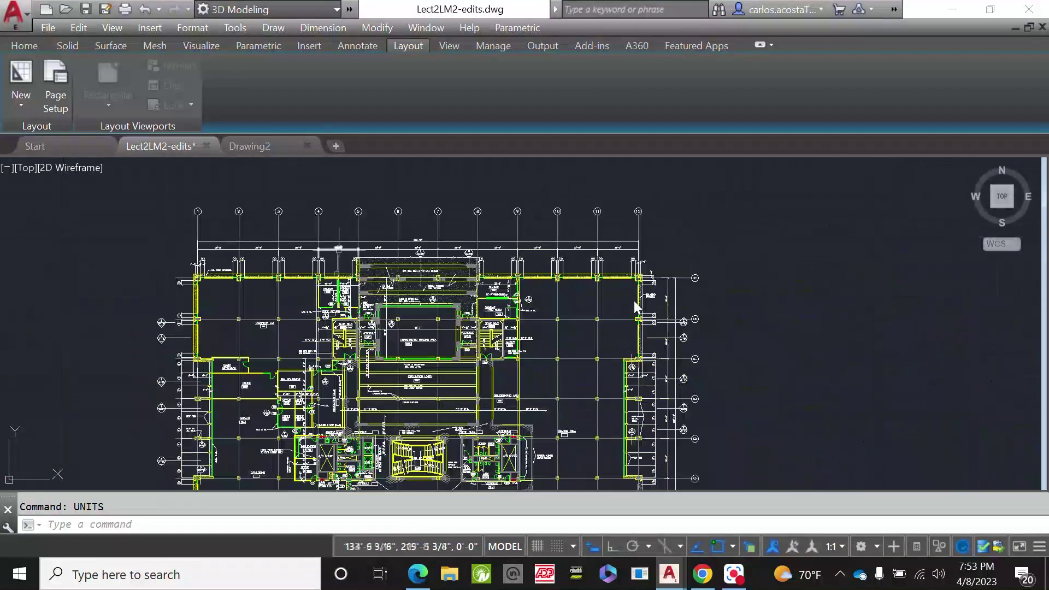
scroll(634, 302, "up", 3)
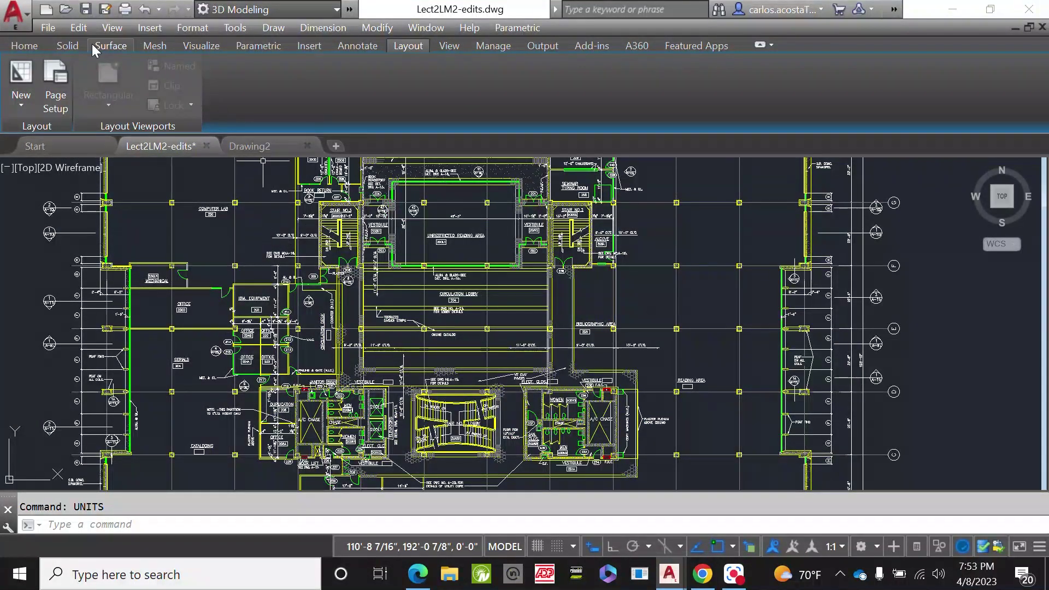
left_click(367, 51)
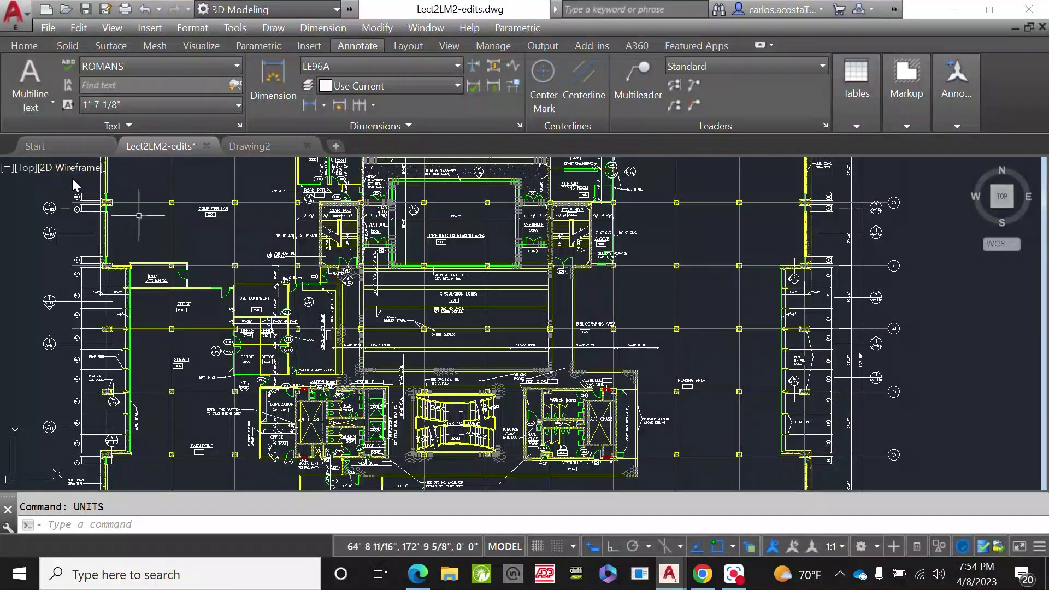
scroll(73, 178, "down", 5)
scroll(76, 186, "up", 6)
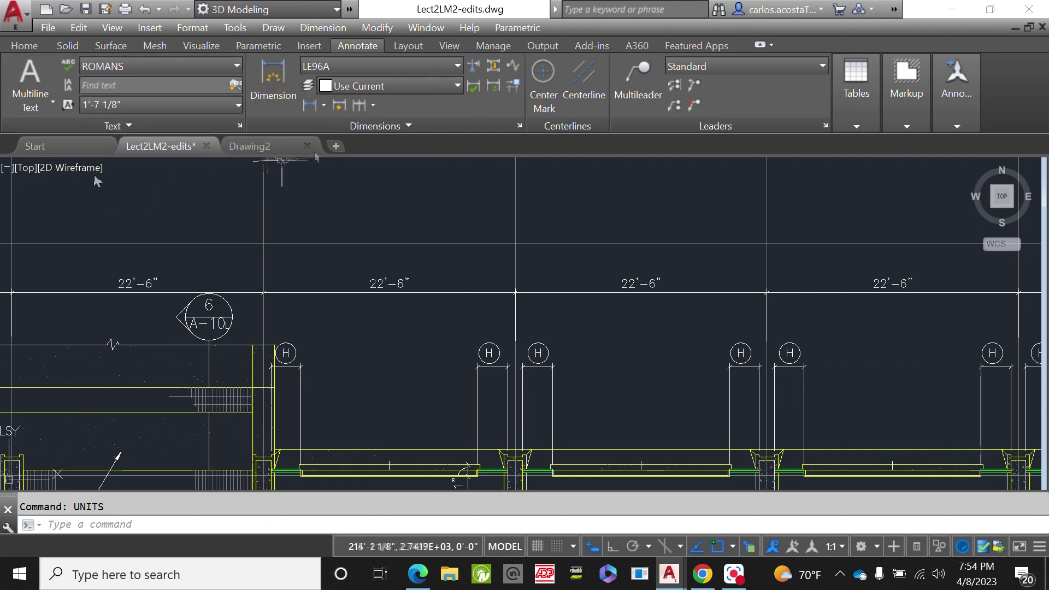
left_click(519, 125)
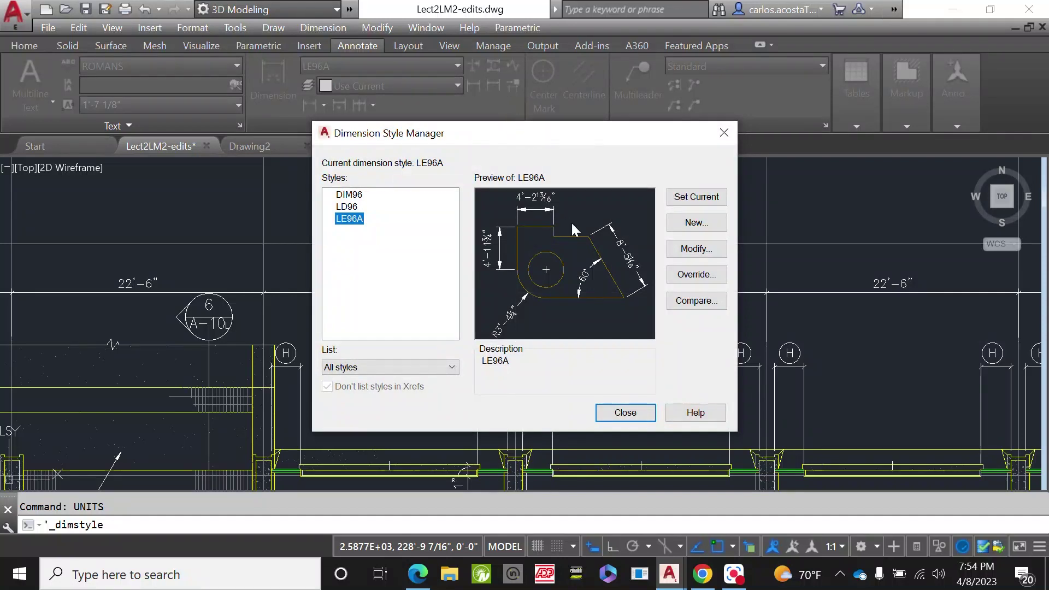
left_click_drag(524, 141, 590, 145)
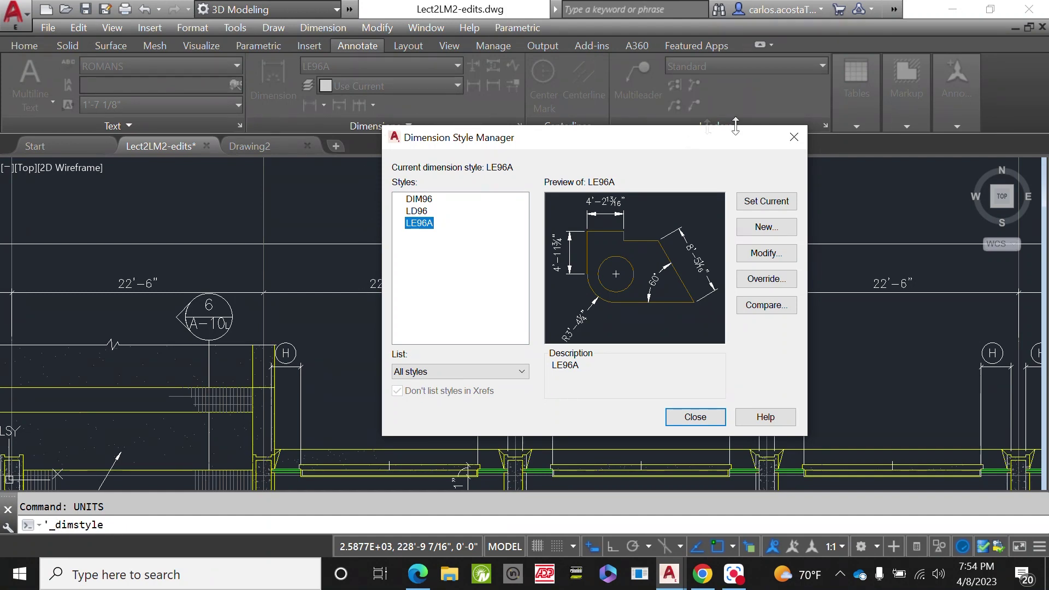
left_click(794, 137)
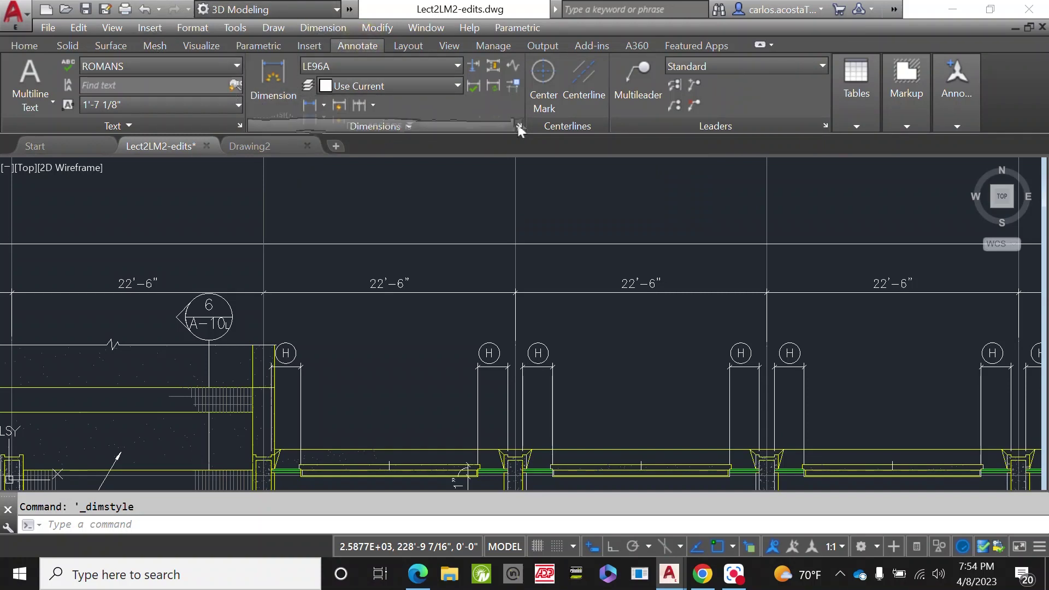
- Reopen the Dimension Style Manager and compare the previews and descriptions of the DIM96, LD96 and LE96A styles
left_click(426, 125)
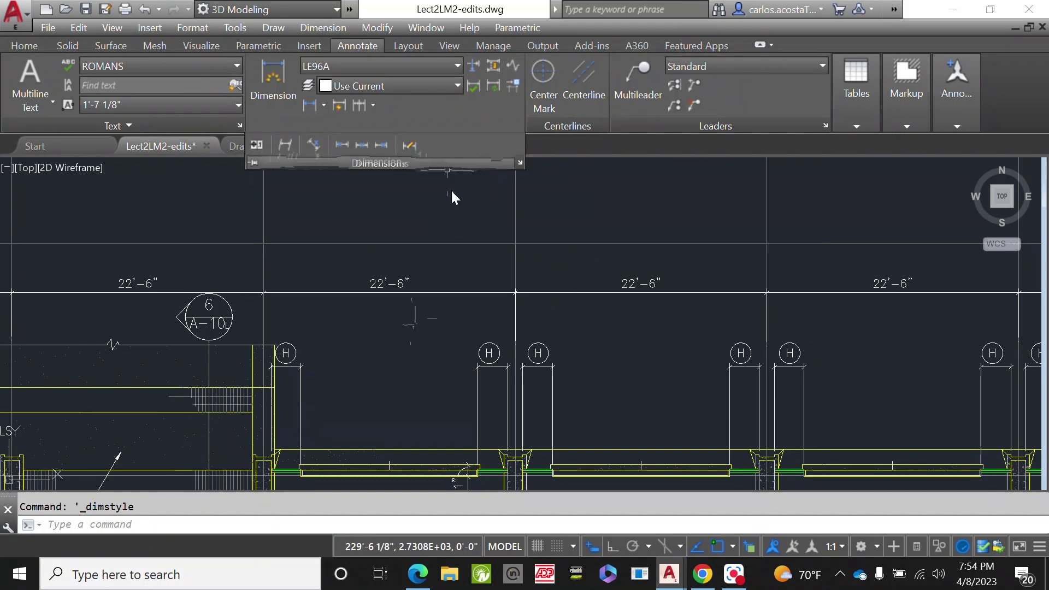
left_click(350, 526)
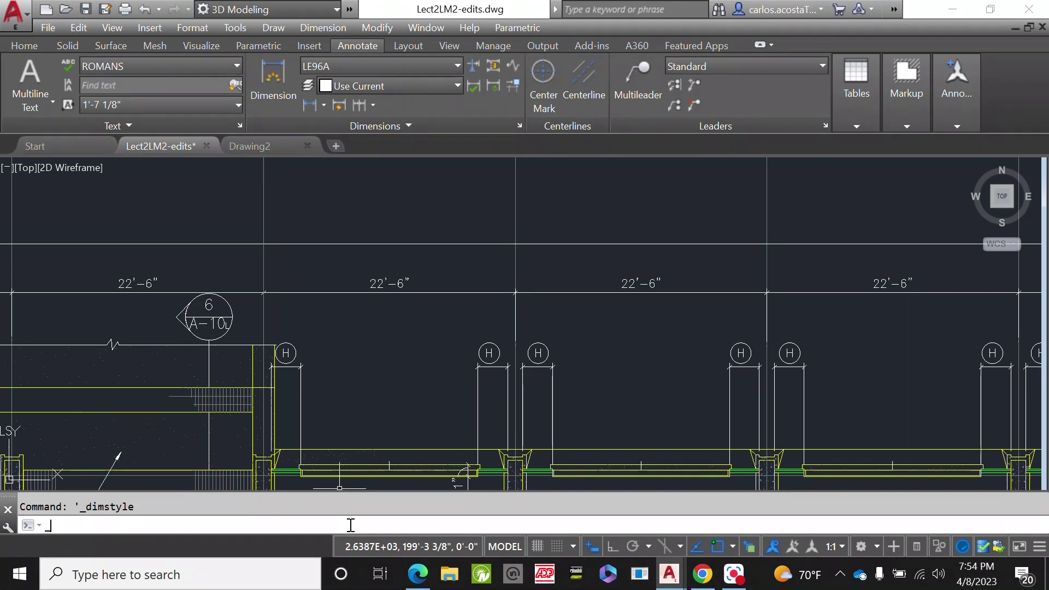
type("_DIMSTY")
key("Return")
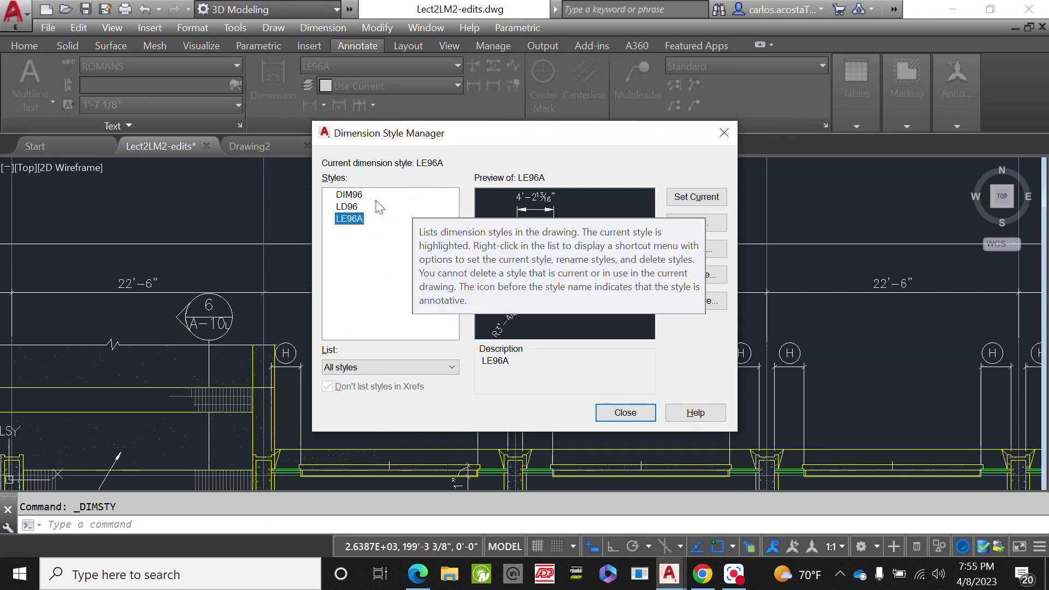
left_click(350, 194)
left_click(354, 207)
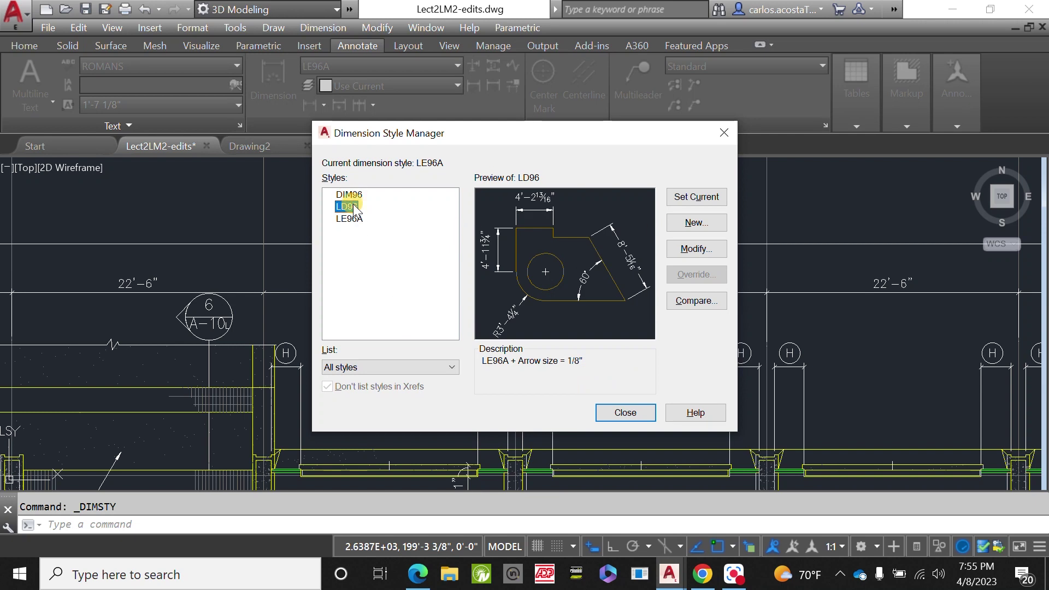
left_click(350, 220)
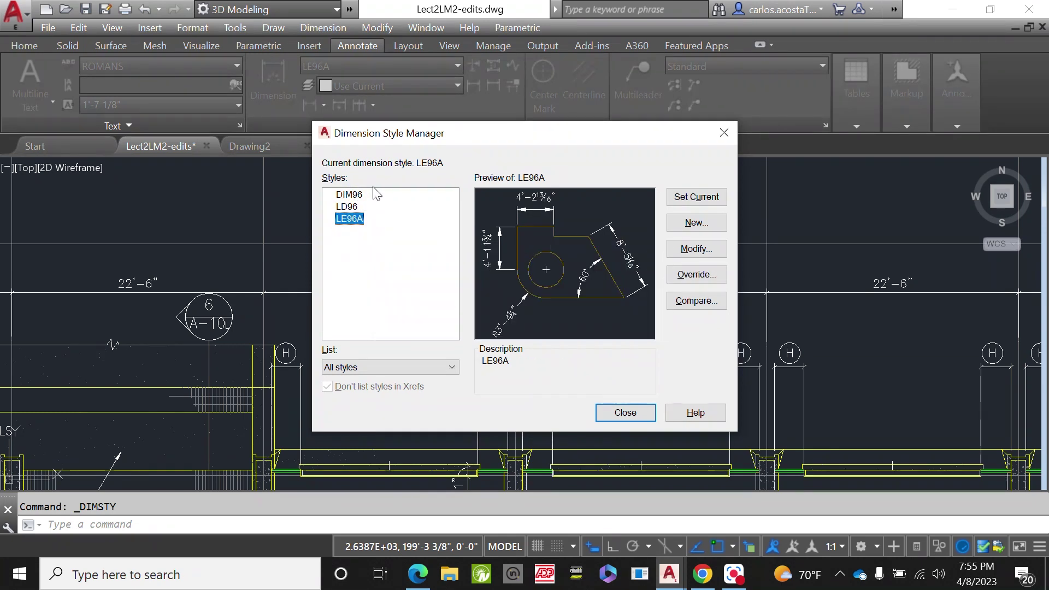
left_click(360, 197)
left_click(354, 207)
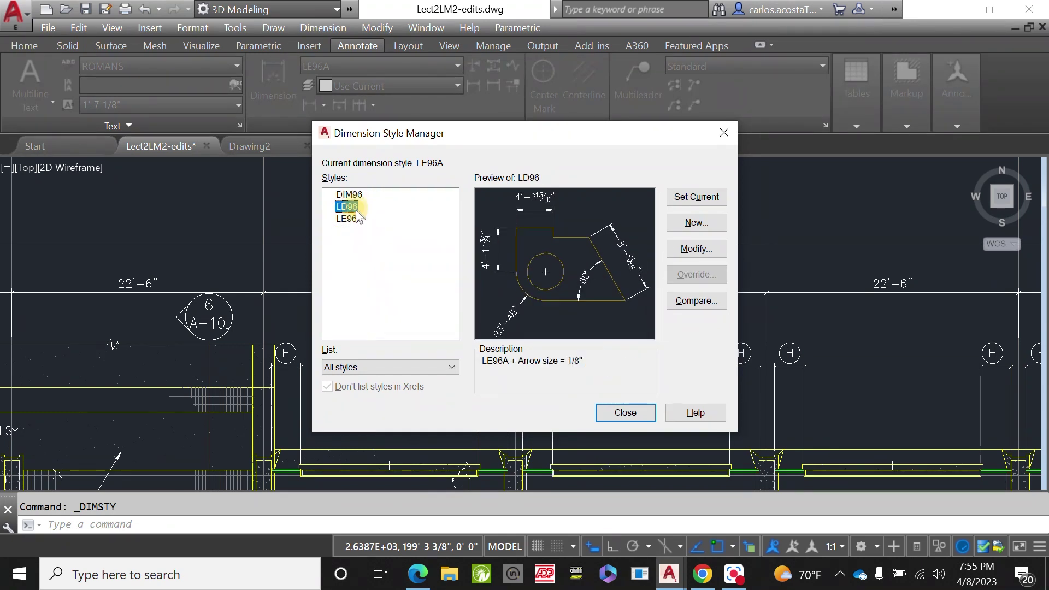
- Set the overall dimension scale of the LE96A dimension style to 115 and apply it to the drawing
left_click(357, 220)
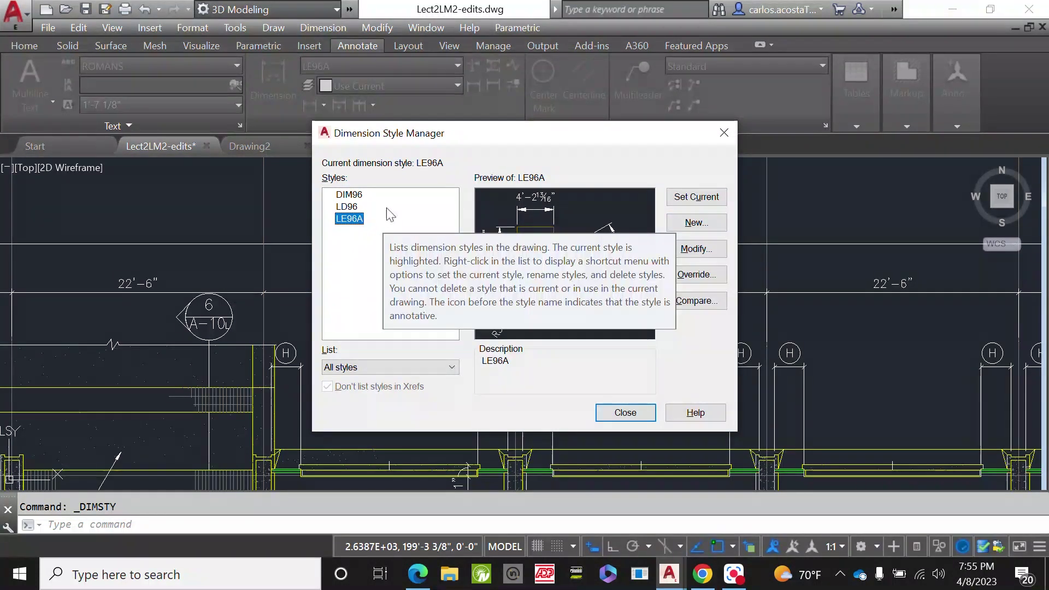
left_click(704, 251)
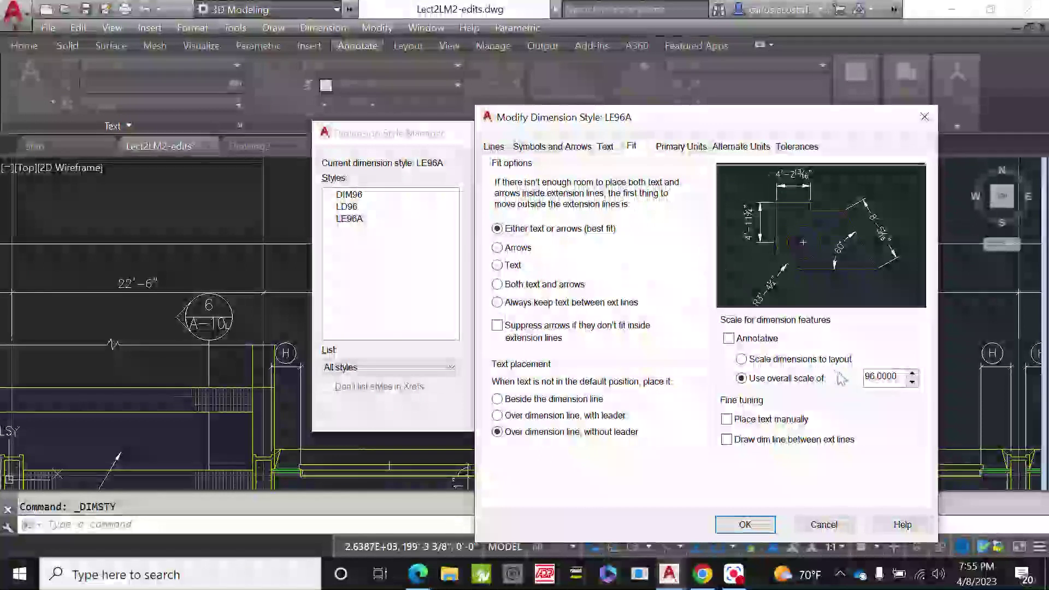
left_click_drag(811, 122, 496, 145)
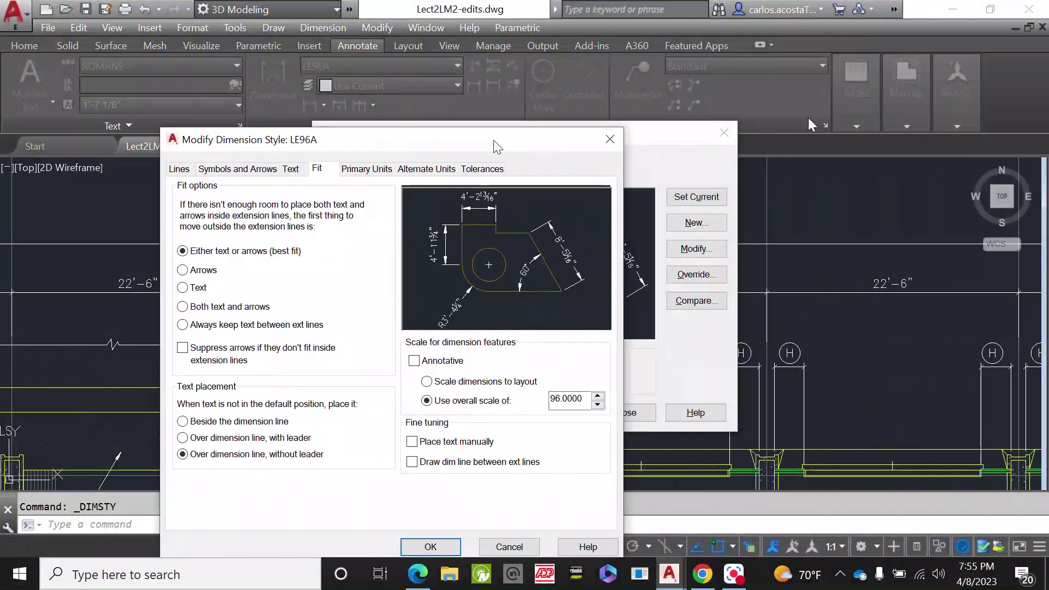
double_click(586, 402)
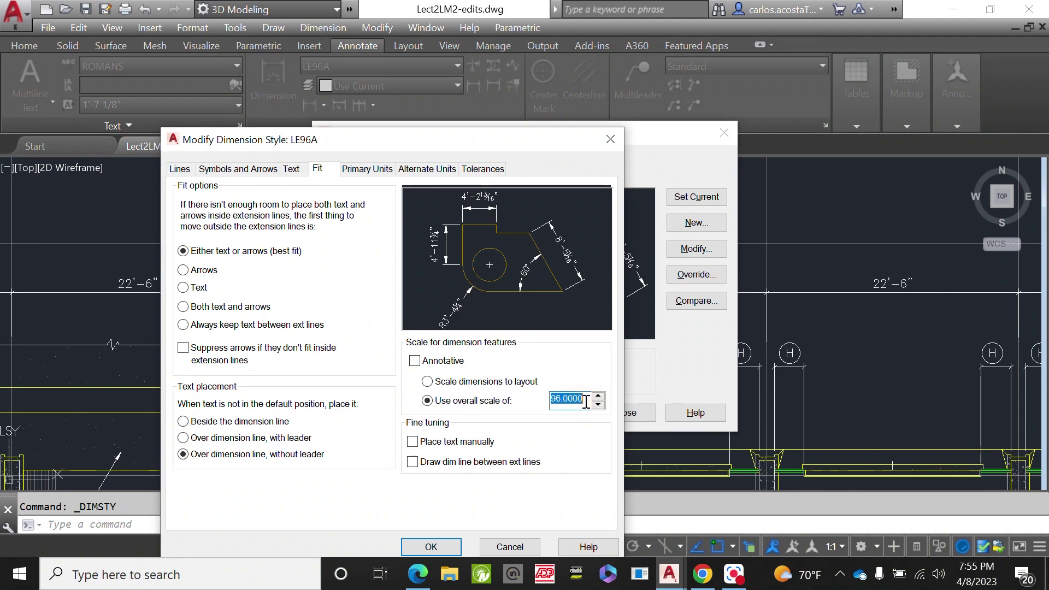
type("1")
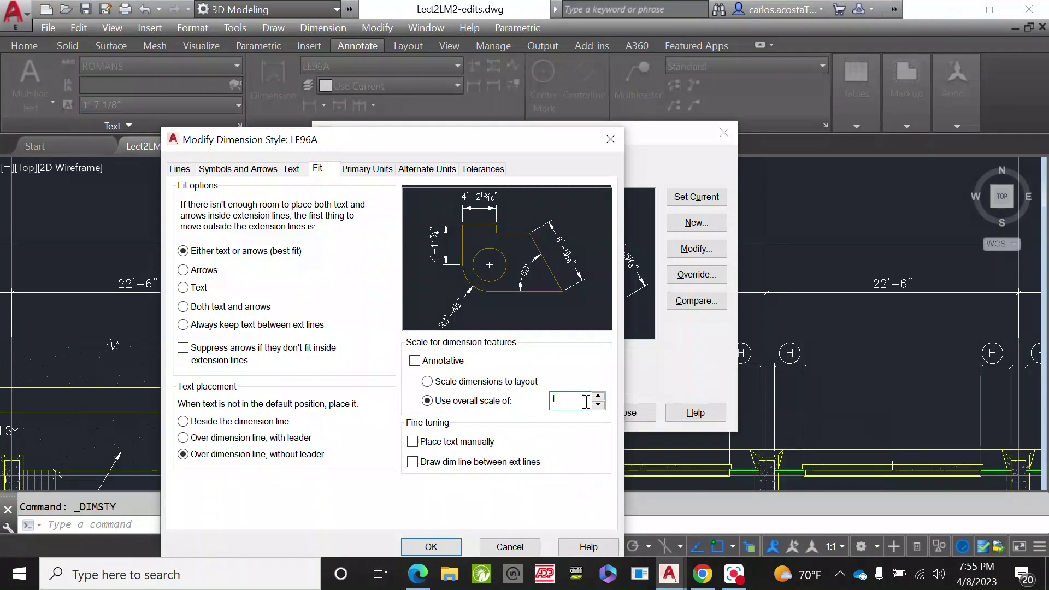
type("15")
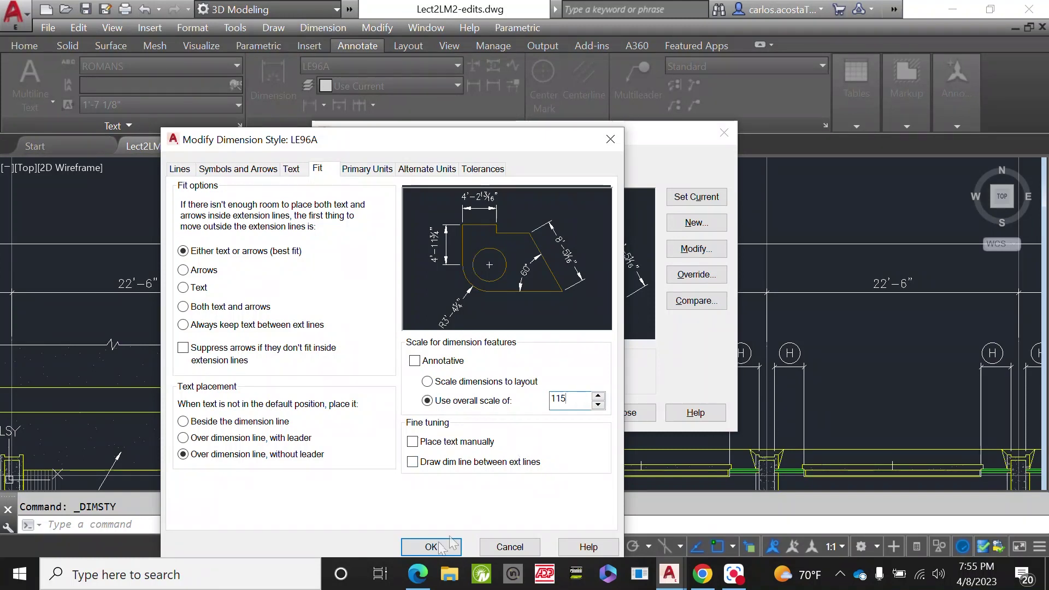
left_click(436, 546)
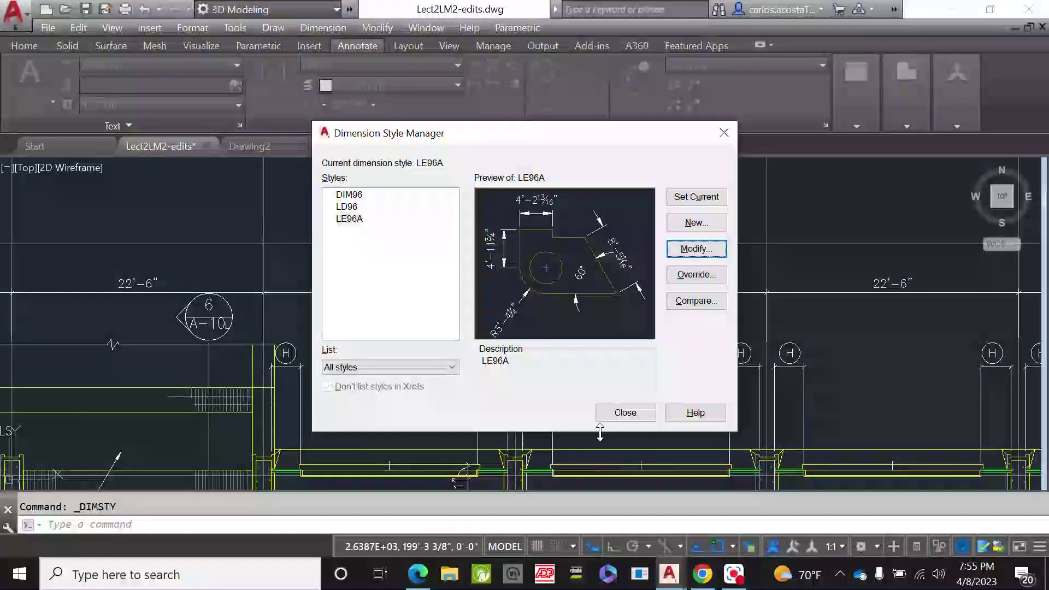
left_click(635, 411)
- Change the LE96A dimension style's overall scale to 200 and close the Dimension Style Manager
scroll(634, 409, "down", 7)
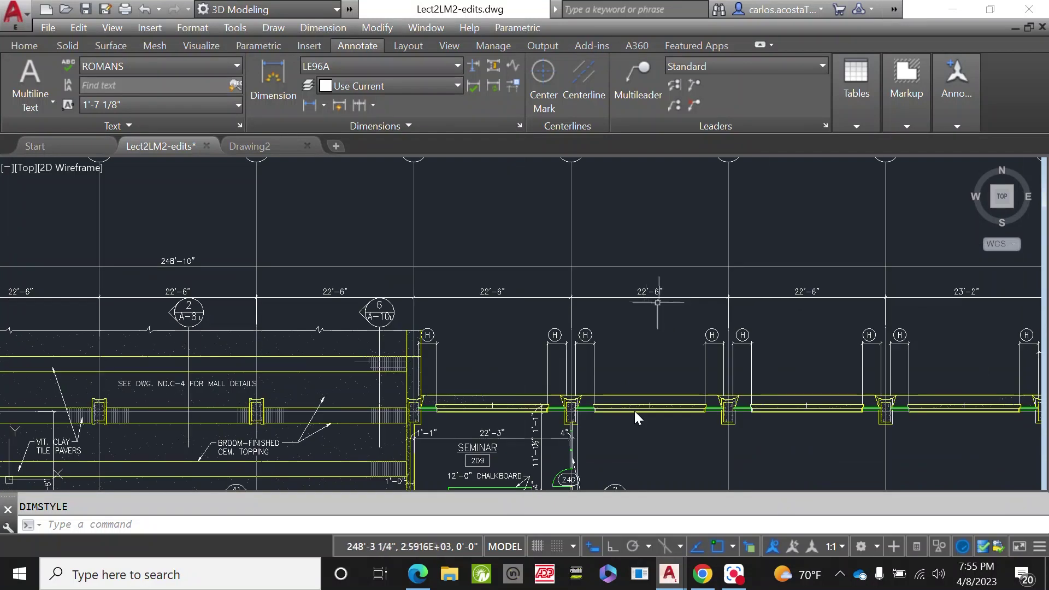
scroll(634, 409, "up", 4)
scroll(635, 411, "down", 2)
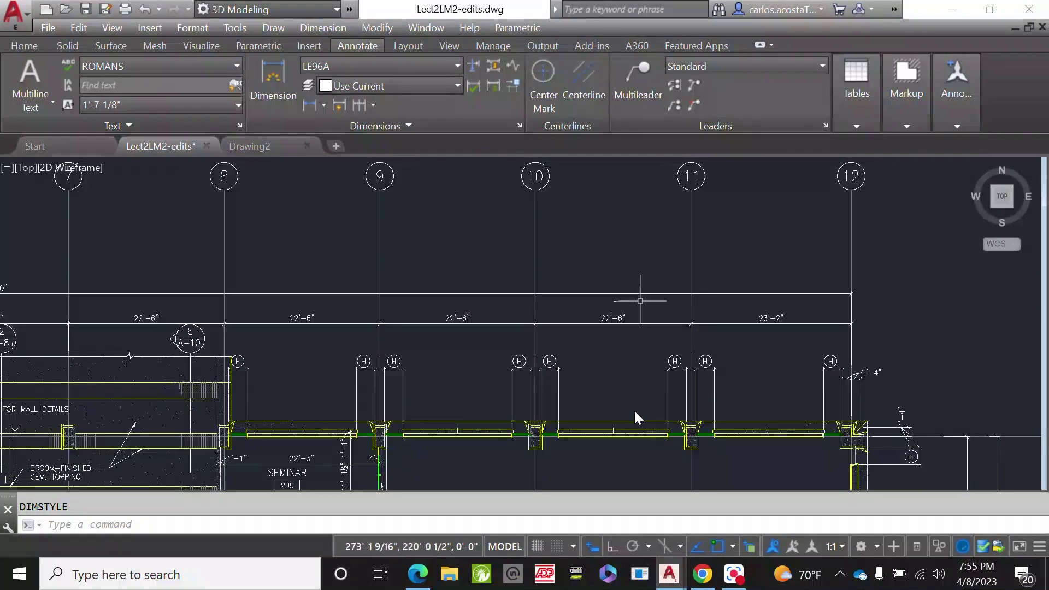
left_click(519, 125)
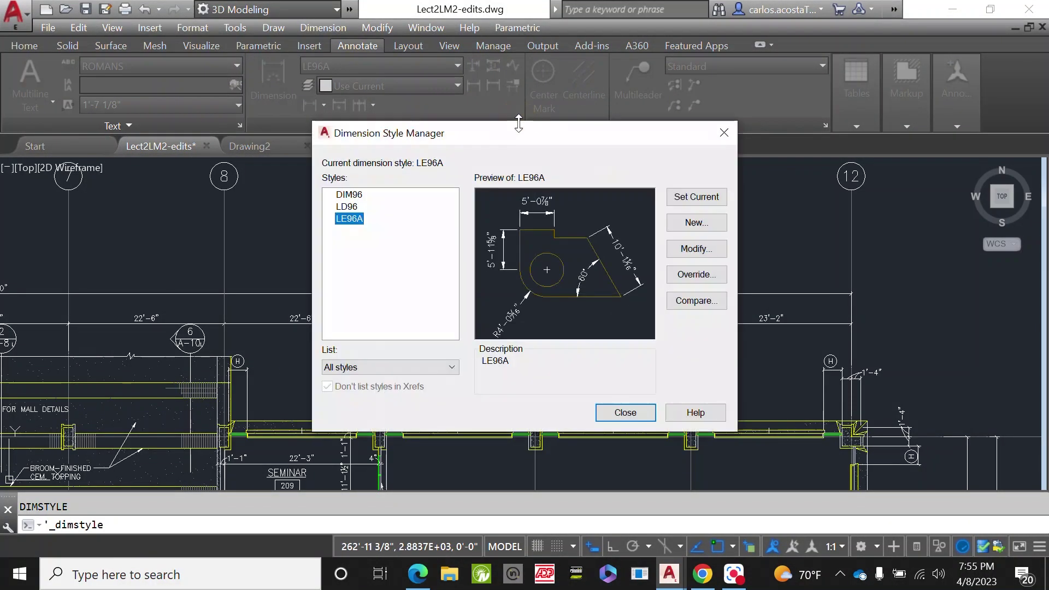
left_click(718, 248)
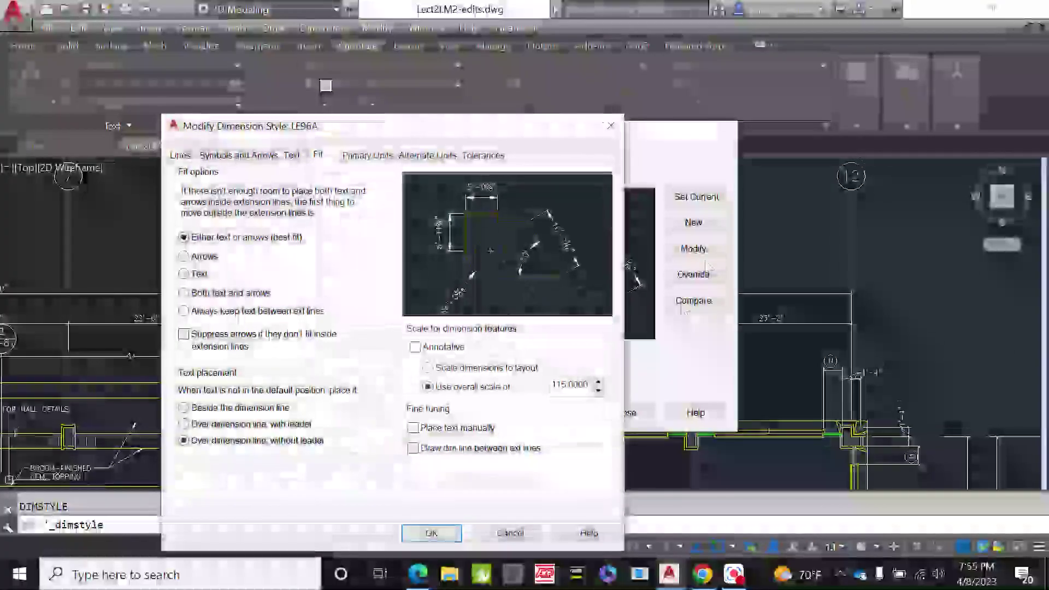
double_click(582, 384)
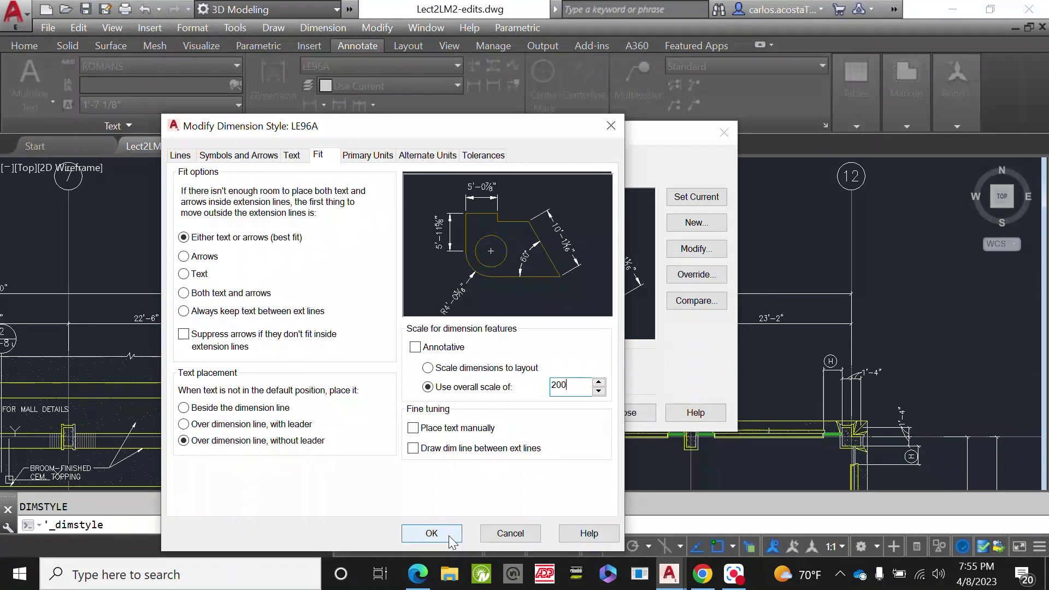
left_click(452, 540)
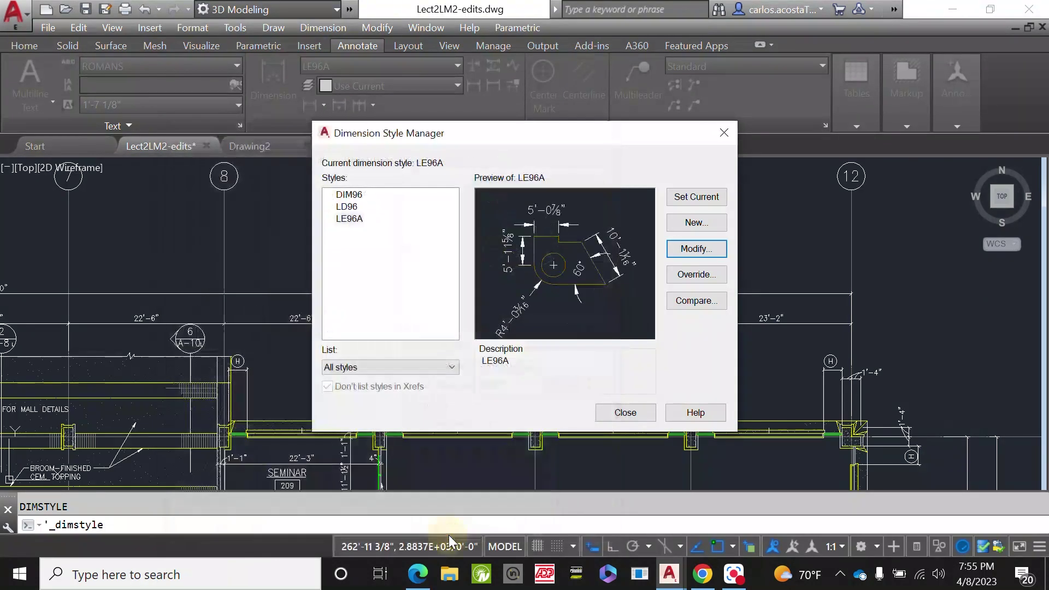
left_click(627, 414)
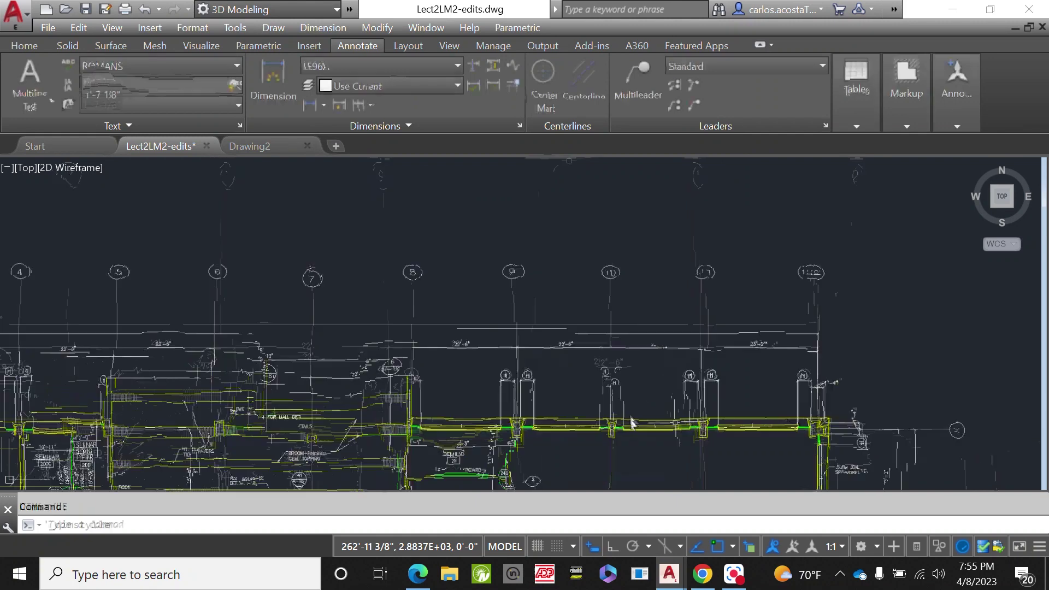
- Try scaling the LE96A dimensions to layout, then use an overall scale of 500 for the style instead
scroll(631, 420, "up", 8)
scroll(629, 421, "down", 5)
scroll(629, 421, "up", 5)
scroll(628, 412, "down", 3)
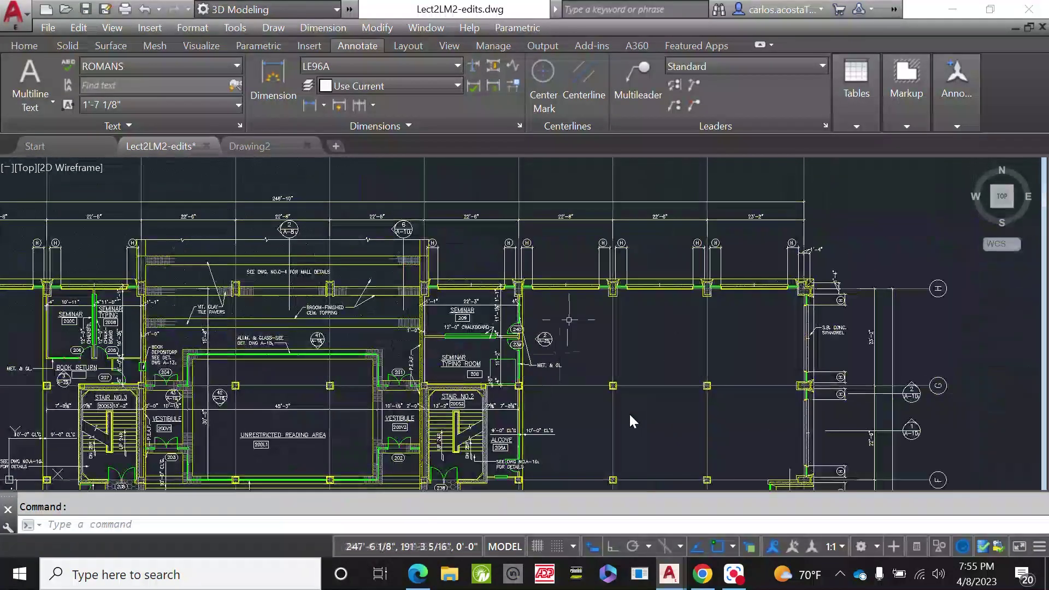
left_click(519, 125)
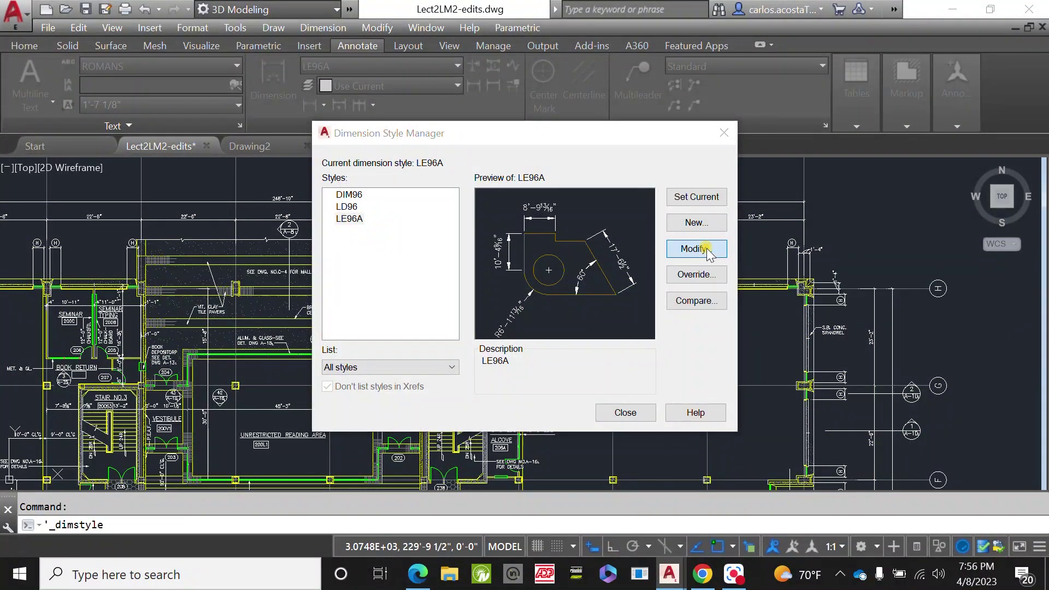
left_click(708, 253)
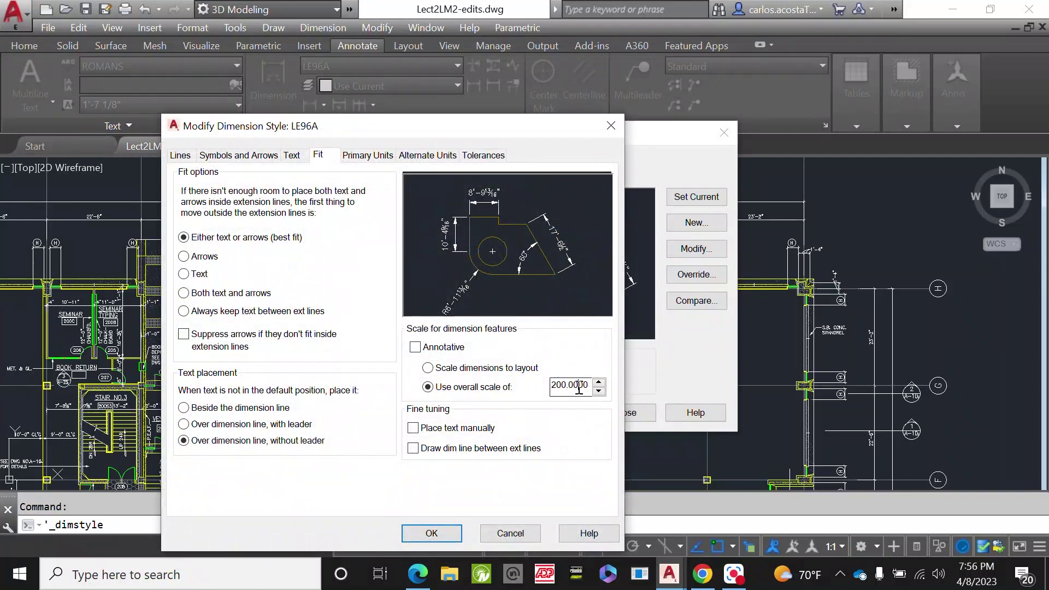
left_click(495, 370)
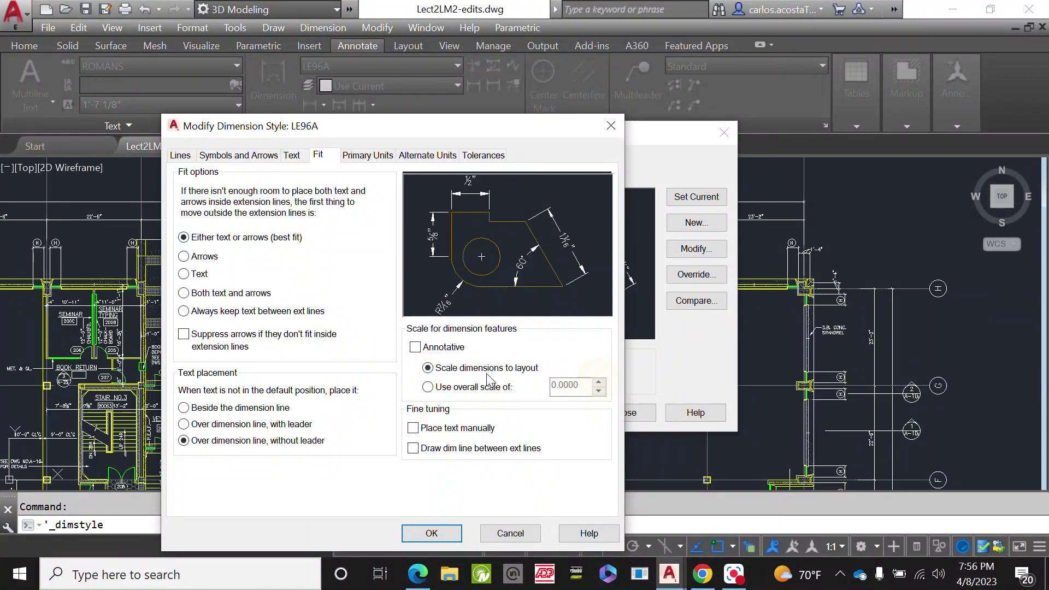
left_click(468, 387)
double_click(580, 386)
type("5")
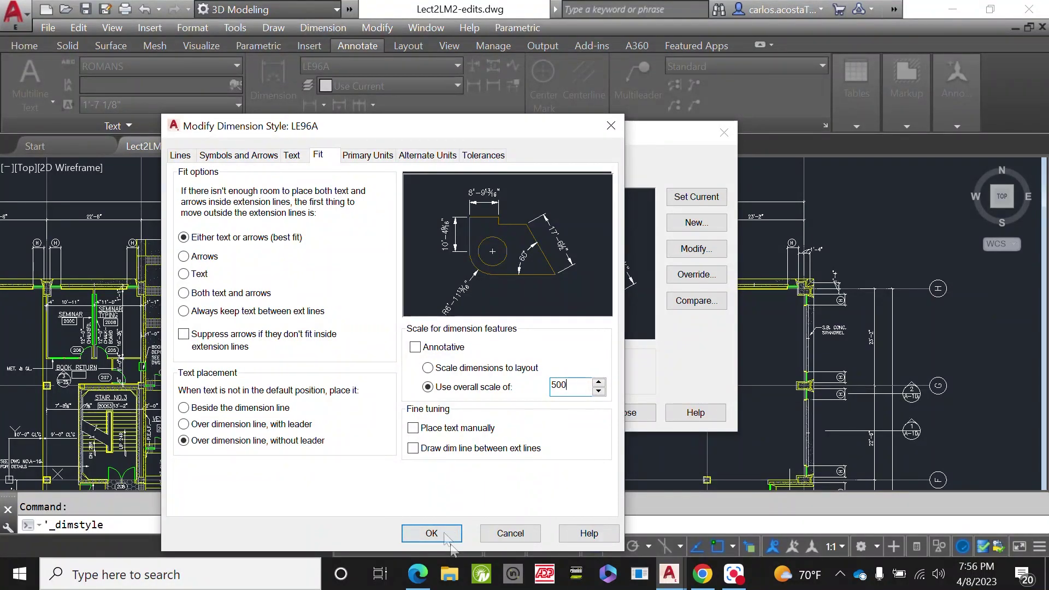
left_click(445, 534)
left_click(628, 415)
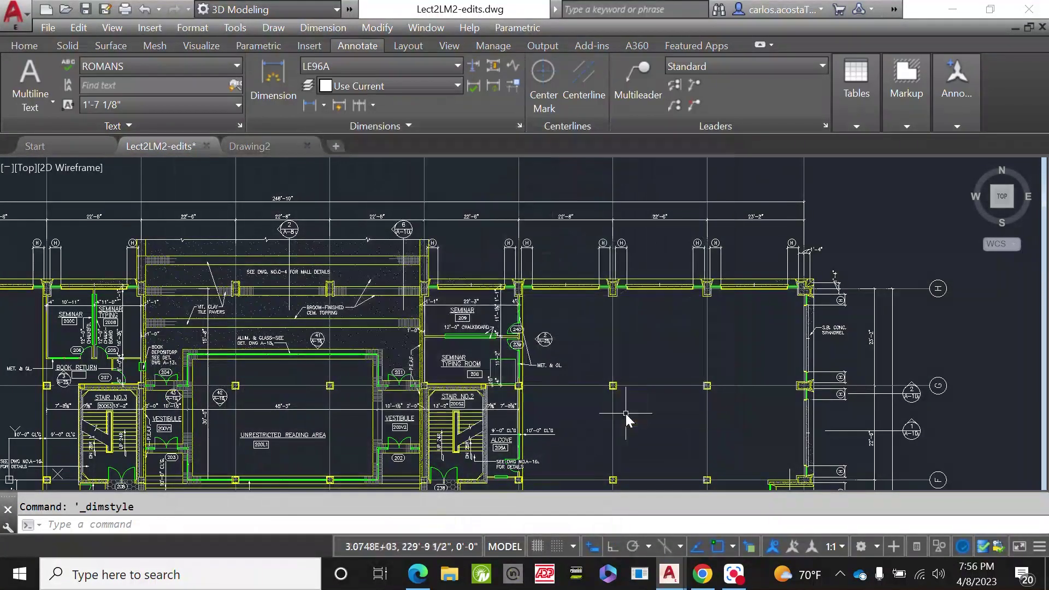
- Inspect the dimensions across the floor plan and compare the LD96, DIM96 and LE96A styles in the Dimension Style Manager
scroll(672, 212, "up", 8)
scroll(673, 212, "down", 6)
scroll(673, 213, "down", 5)
scroll(640, 215, "up", 4)
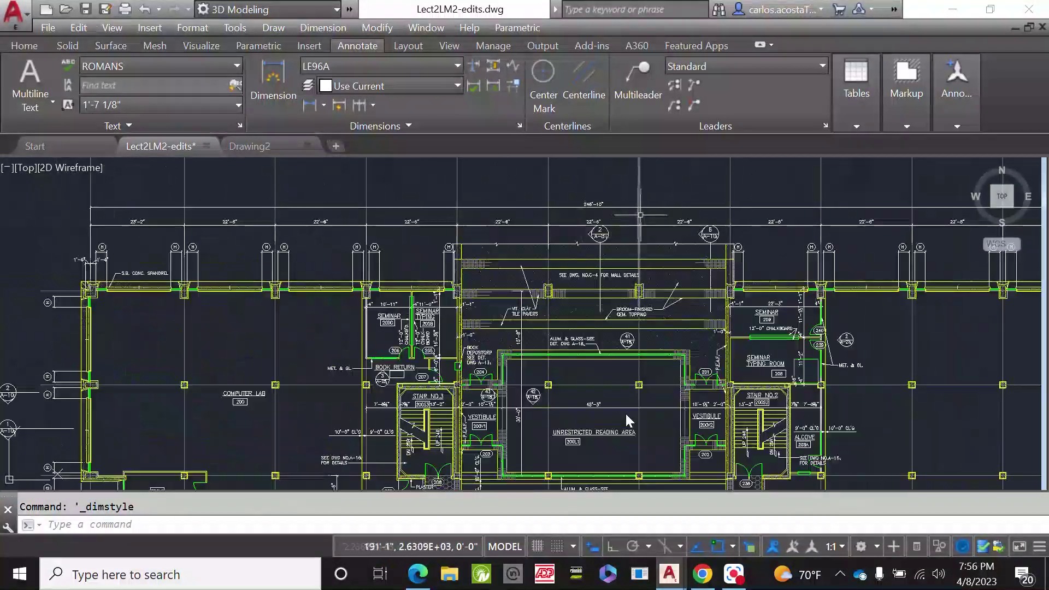
scroll(640, 215, "up", 2)
scroll(534, 201, "down", 5)
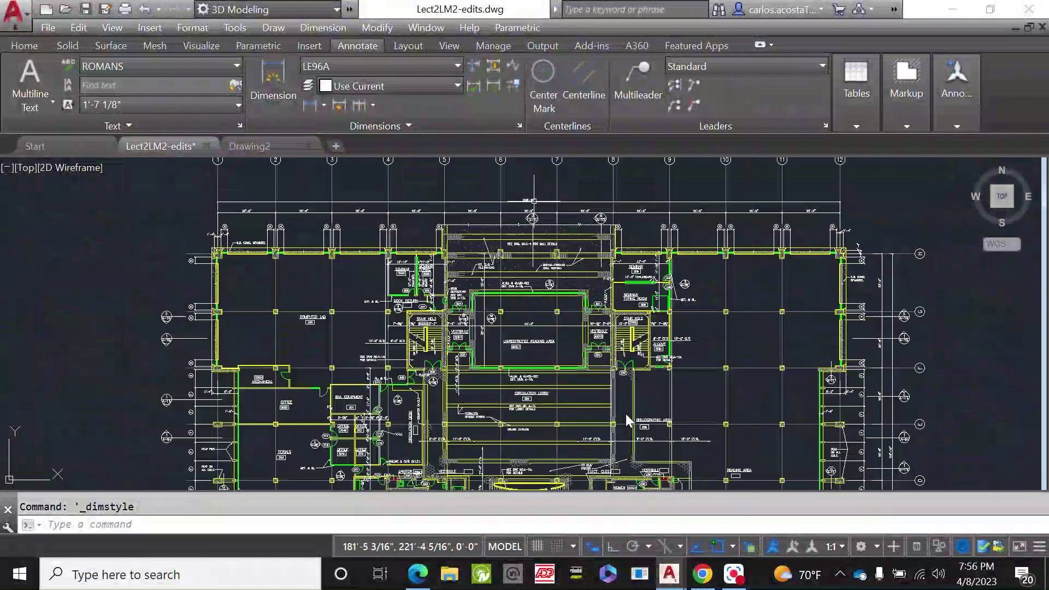
left_click(520, 126)
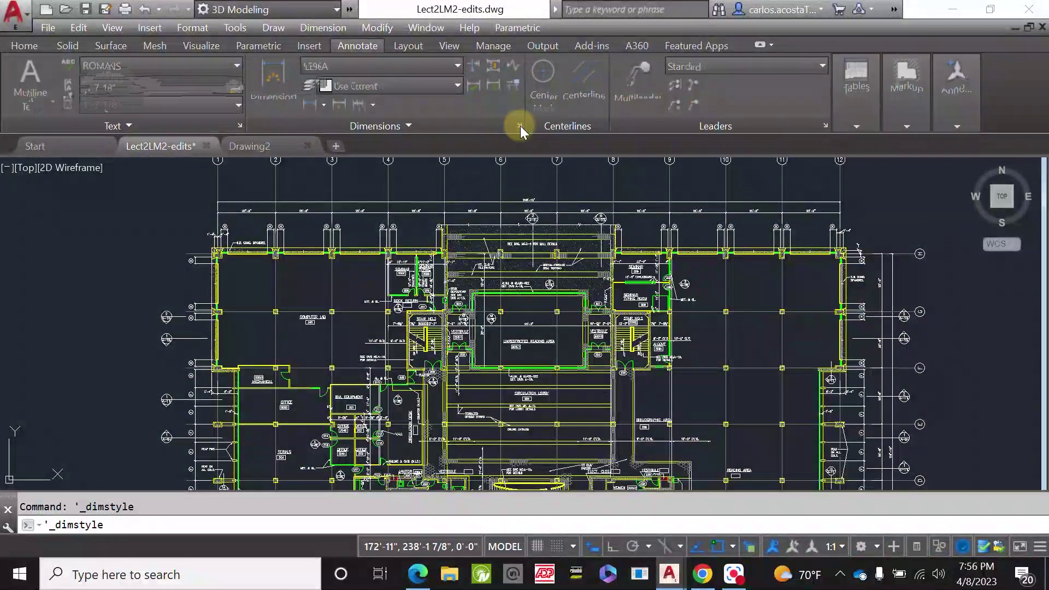
left_click(355, 207)
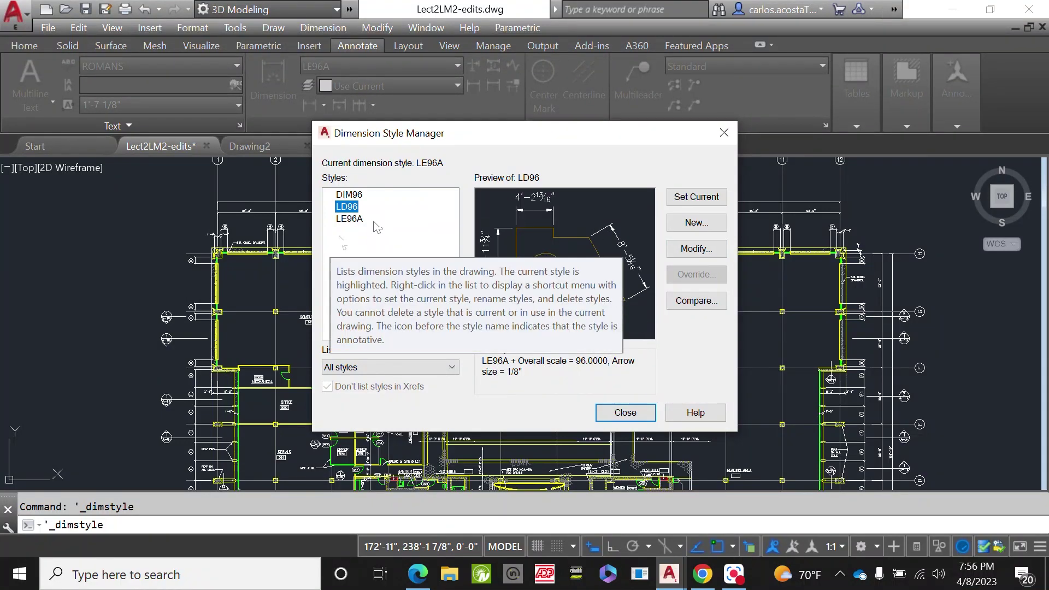
left_click(356, 196)
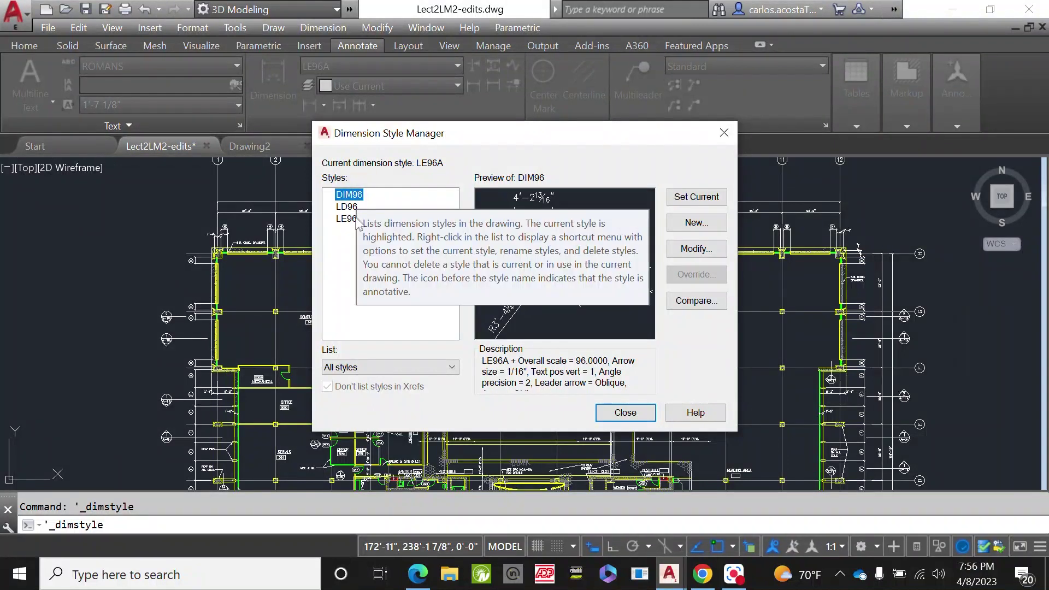
left_click(351, 219)
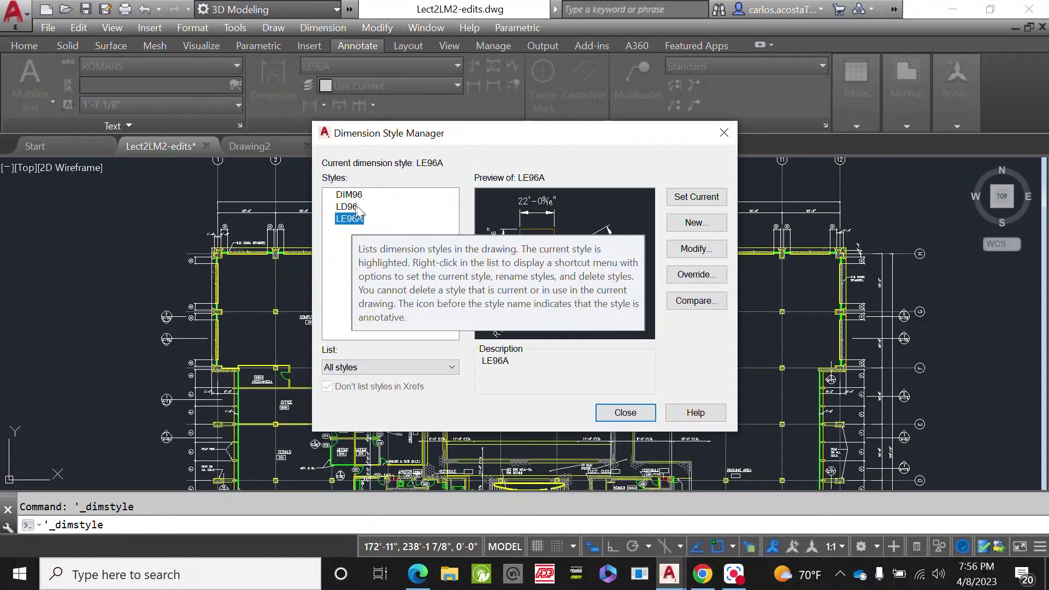
- Restore the LE96A dimension style's overall scale to 96 and close the Dimension Style Manager
left_click(705, 251)
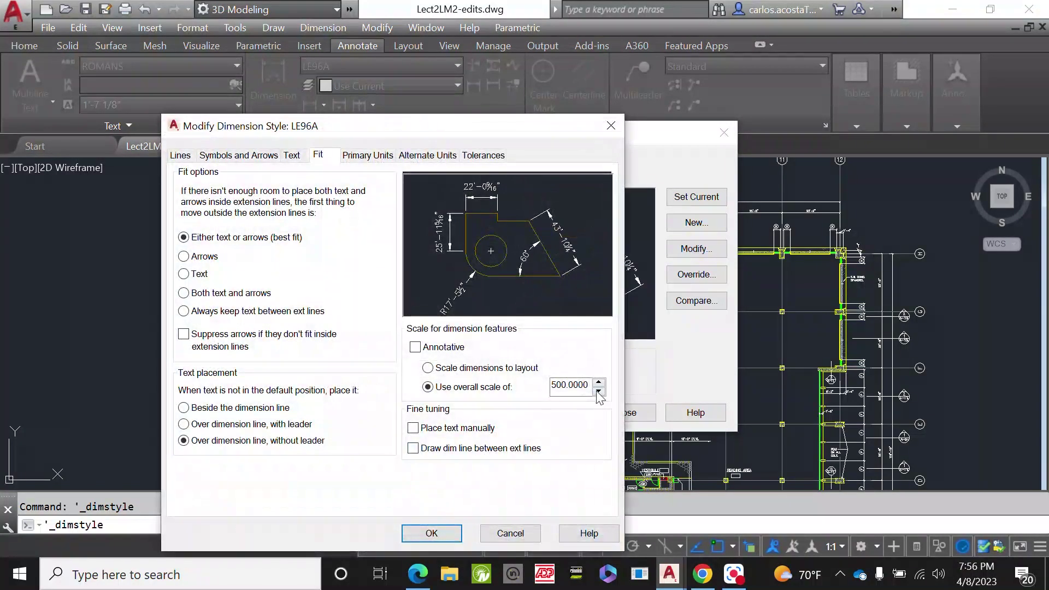
double_click(570, 384)
type("96")
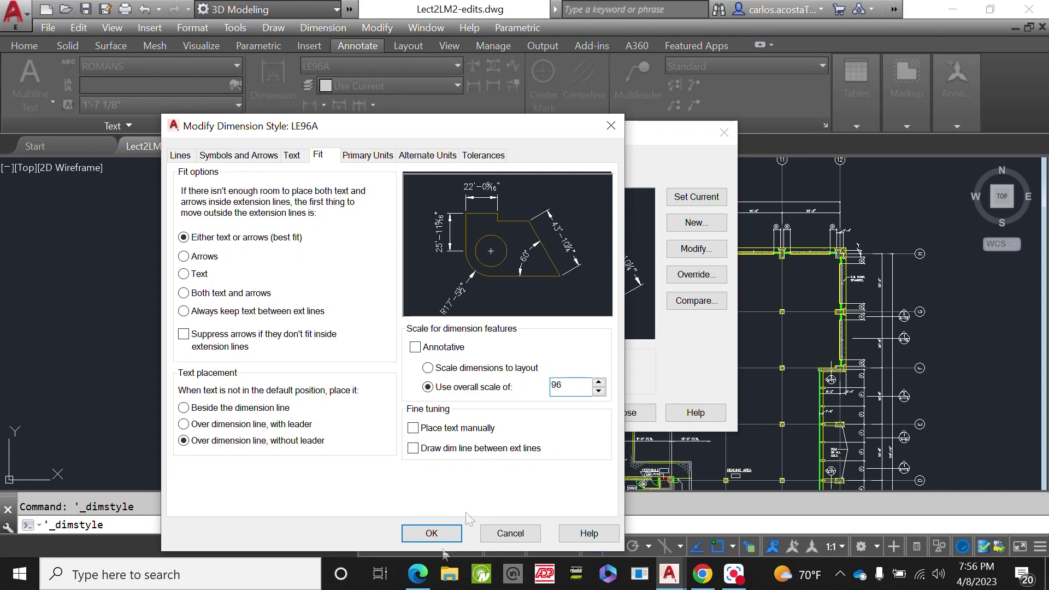
left_click(432, 533)
left_click(643, 418)
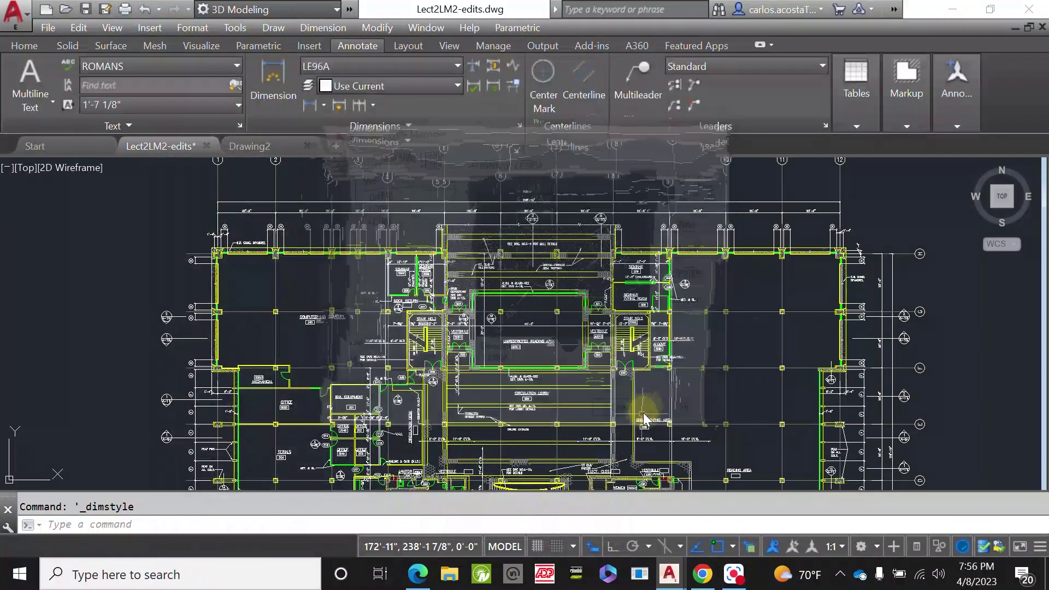
- In Drawing2, draw a rectangle 20 units wide and 30 units high with its first corner at 0,0
left_click(272, 146)
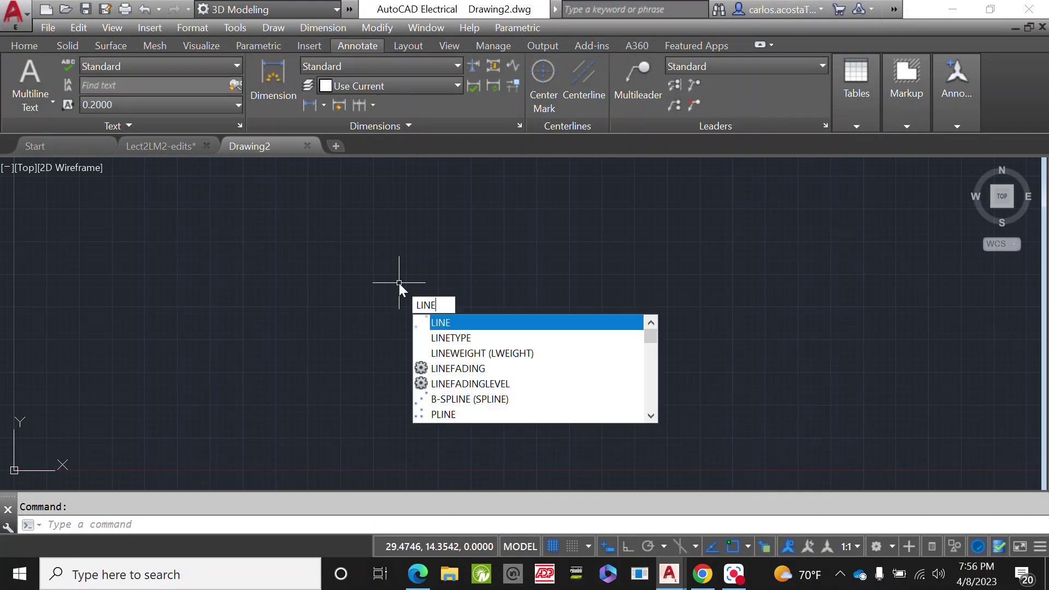
key("Escape")
type("rec")
key("Return")
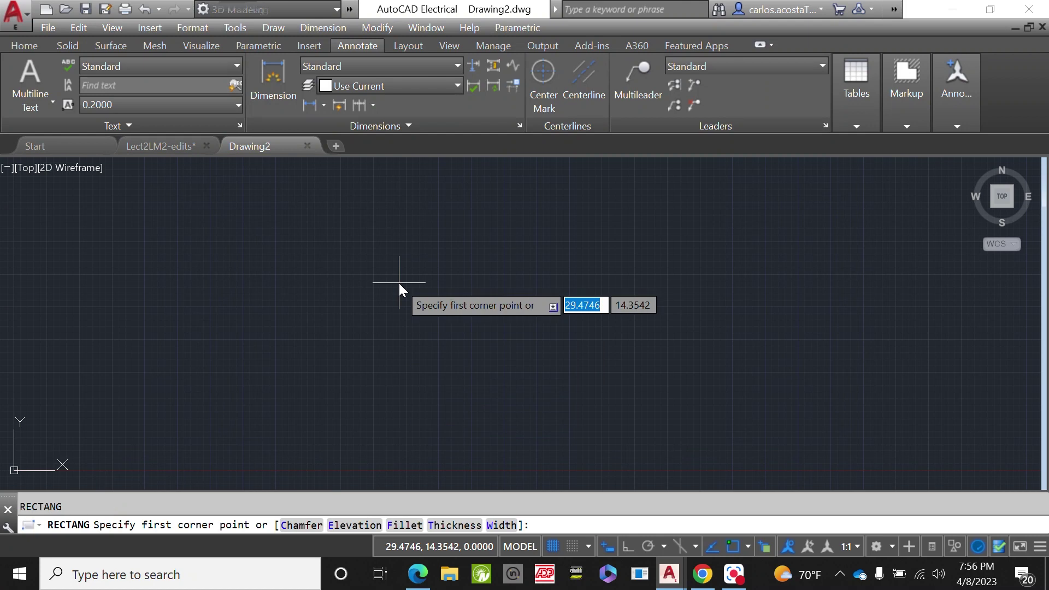
type("0")
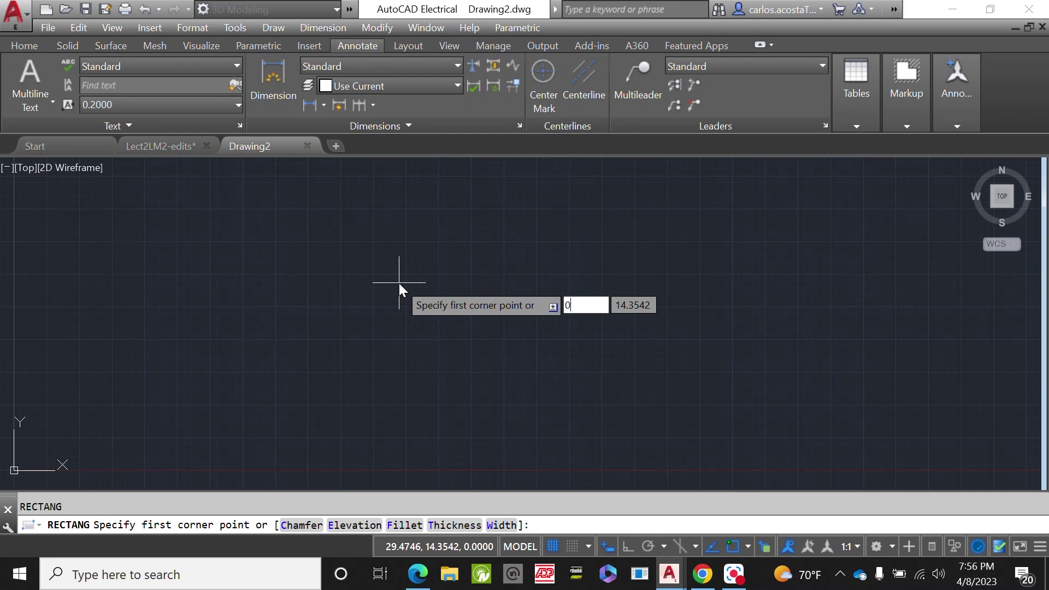
key("Tab")
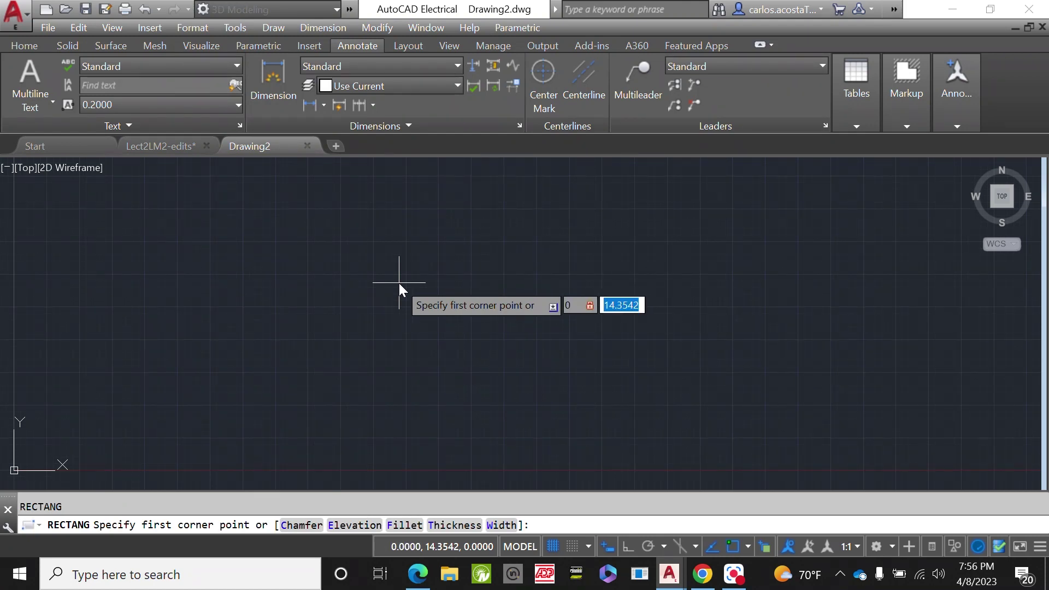
type("0")
key("Return")
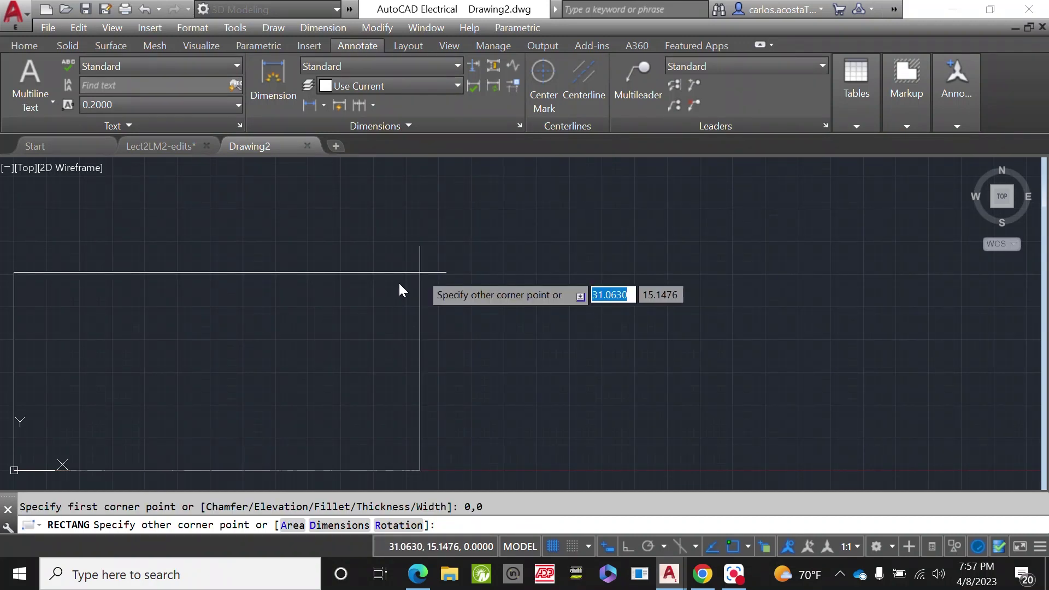
type("20")
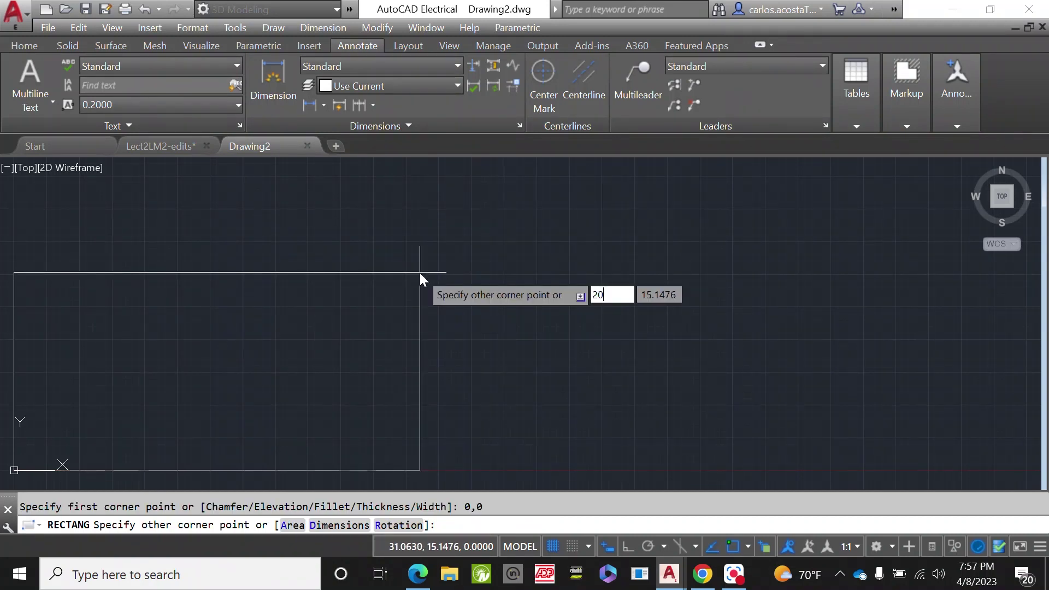
key("Tab")
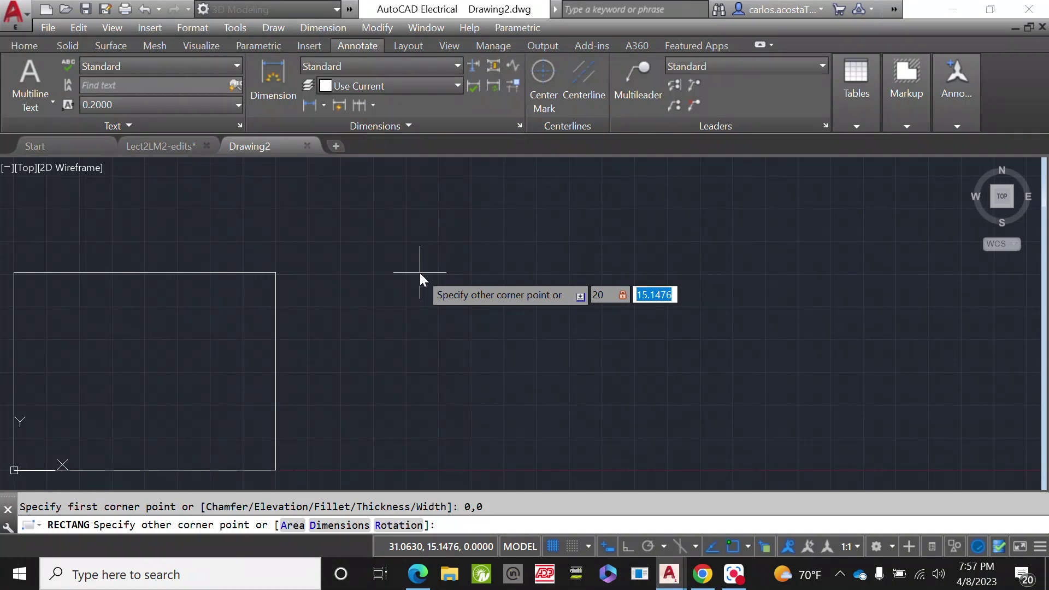
type("3")
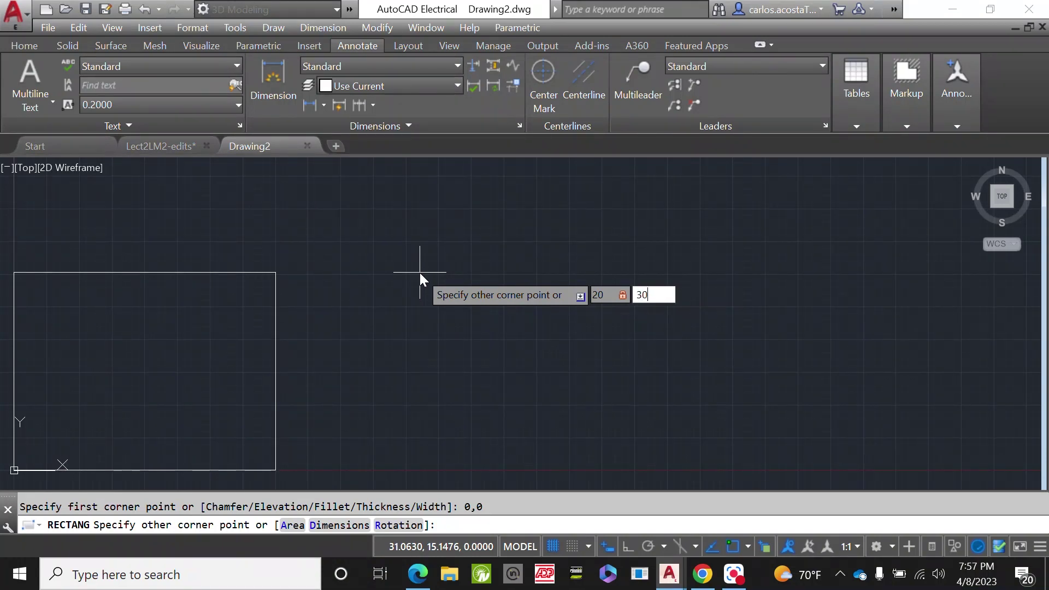
type("0")
key("Return")
scroll(523, 274, "down", 4)
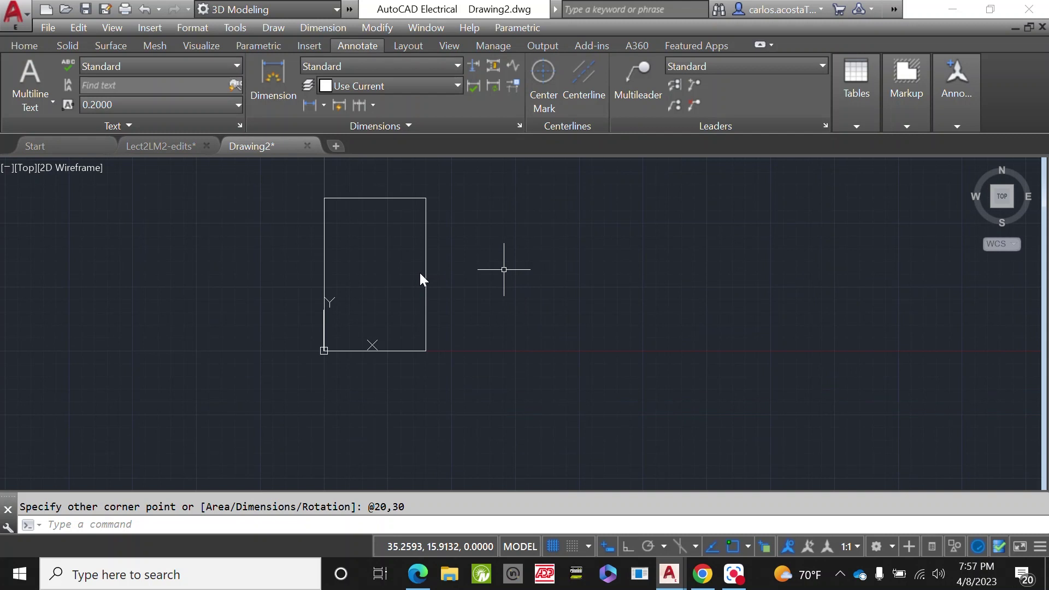
- Check the length and insertion scale settings in the Drawing Units dialog, then cancel it
type("unit")
key("Down")
key("Return")
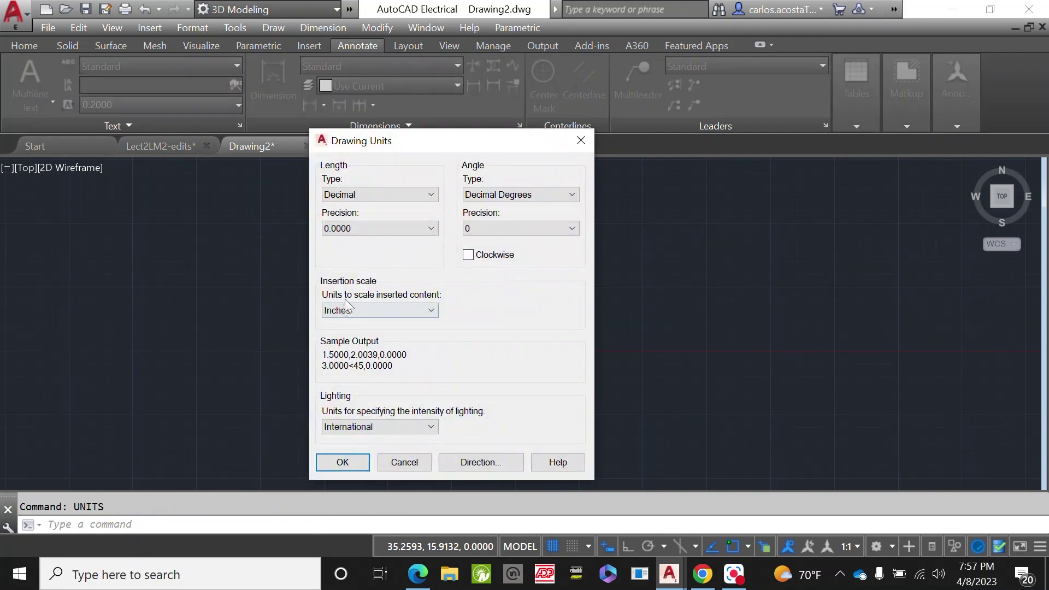
left_click(409, 462)
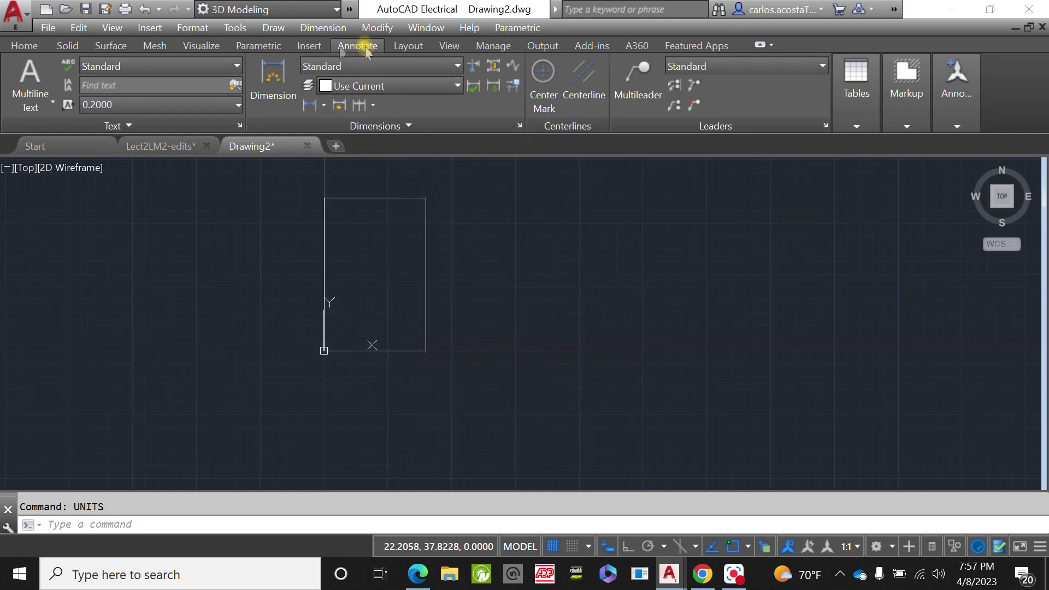
- Dimension the rectangle's right vertical edge, placing the dimension line about 7 units outside it
left_click(270, 82)
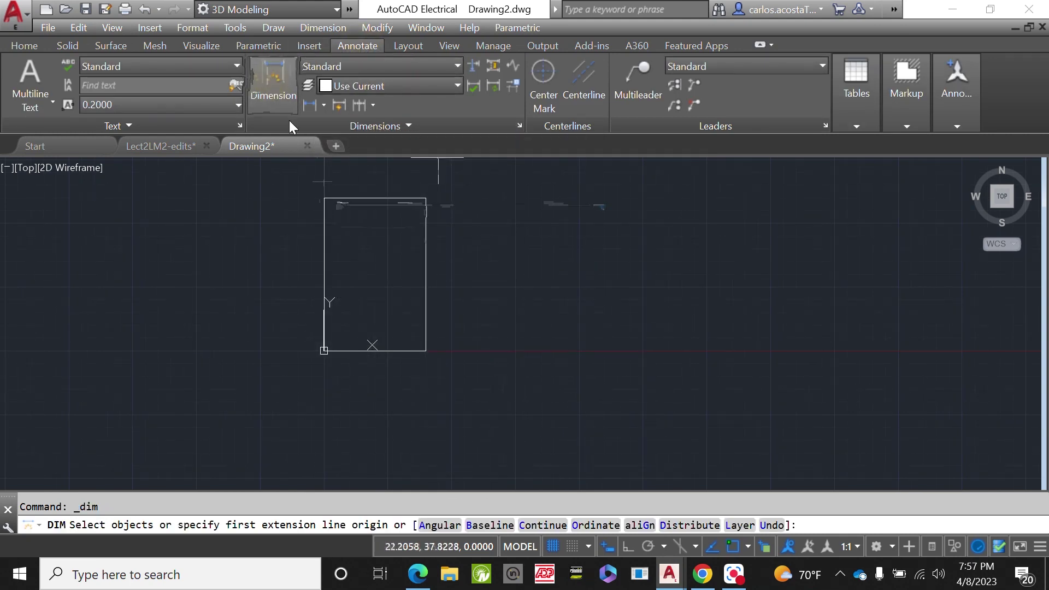
scroll(415, 219, "up", 5)
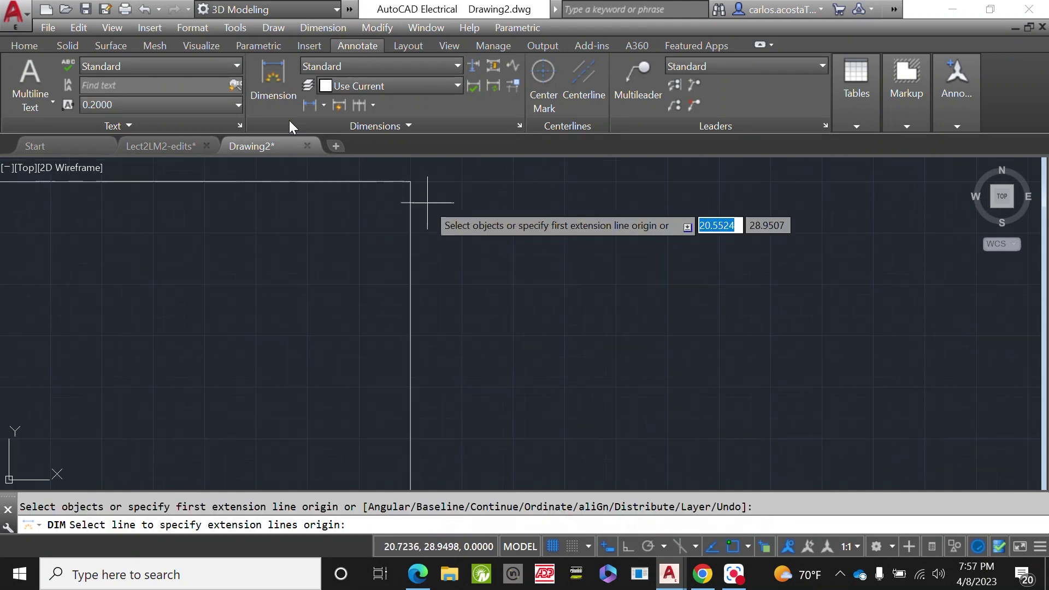
left_click(398, 168)
scroll(417, 277, "down", 3)
scroll(429, 370, "up", 3)
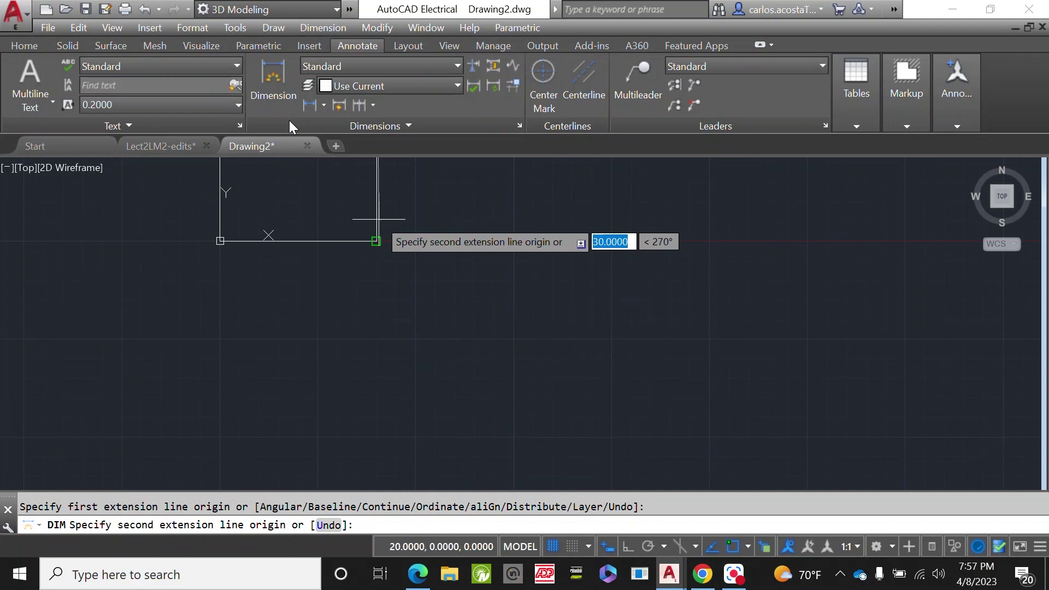
middle_click_drag(375, 235, 375, 262)
left_click(374, 262)
scroll(478, 281, "down", 4)
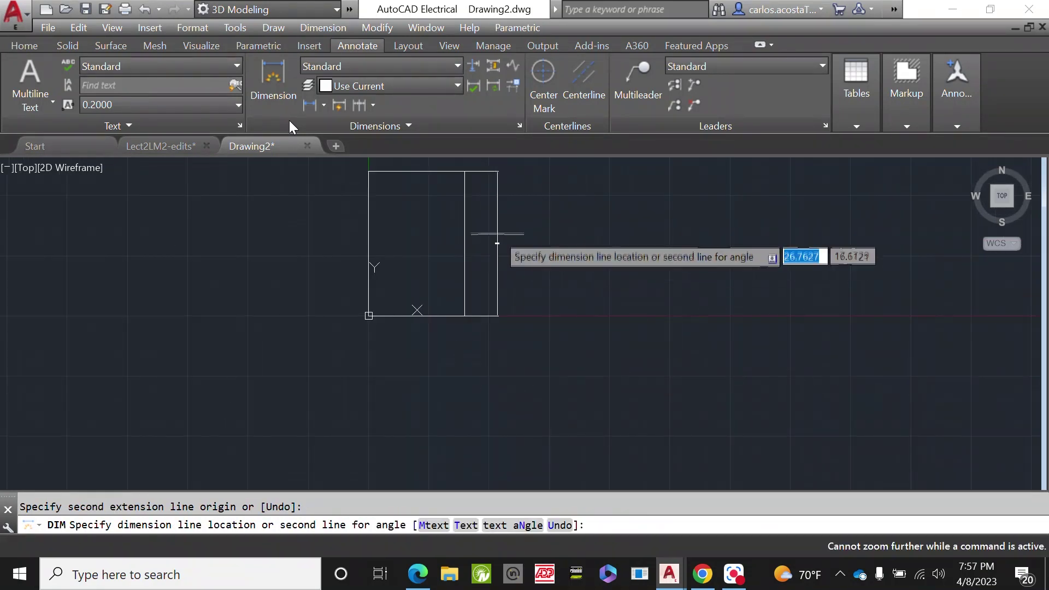
left_click(486, 243)
scroll(490, 240, "up", 3)
scroll(488, 236, "up", 2)
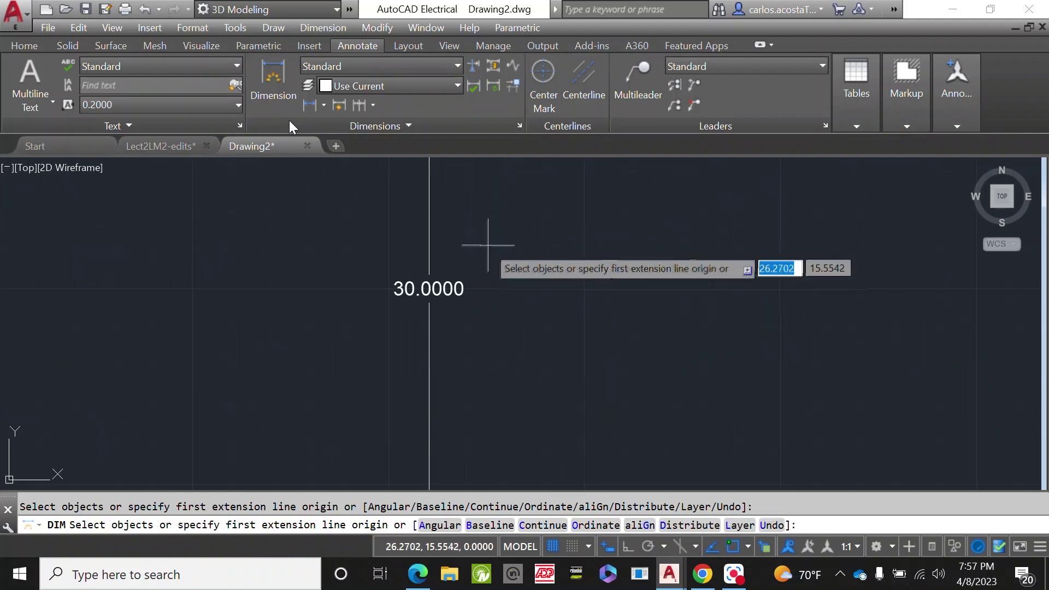
scroll(432, 282, "down", 4)
scroll(477, 276, "down", 2)
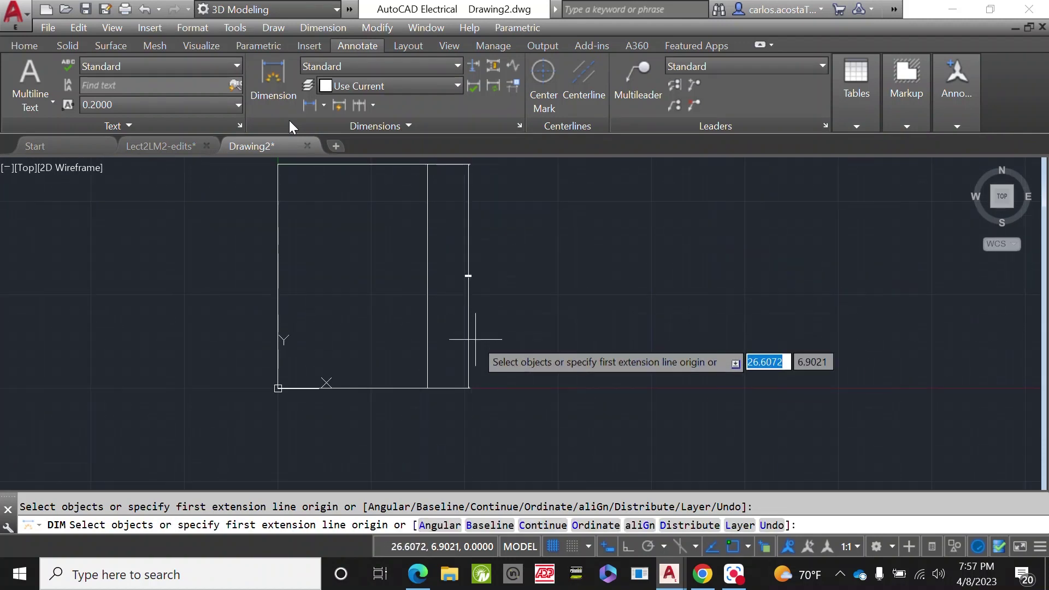
- Set the Standard dimension style's overall scale to 10, close the Dimension Style Manager and exit the dimension command
left_click(520, 125)
left_click_drag(629, 133, 418, 115)
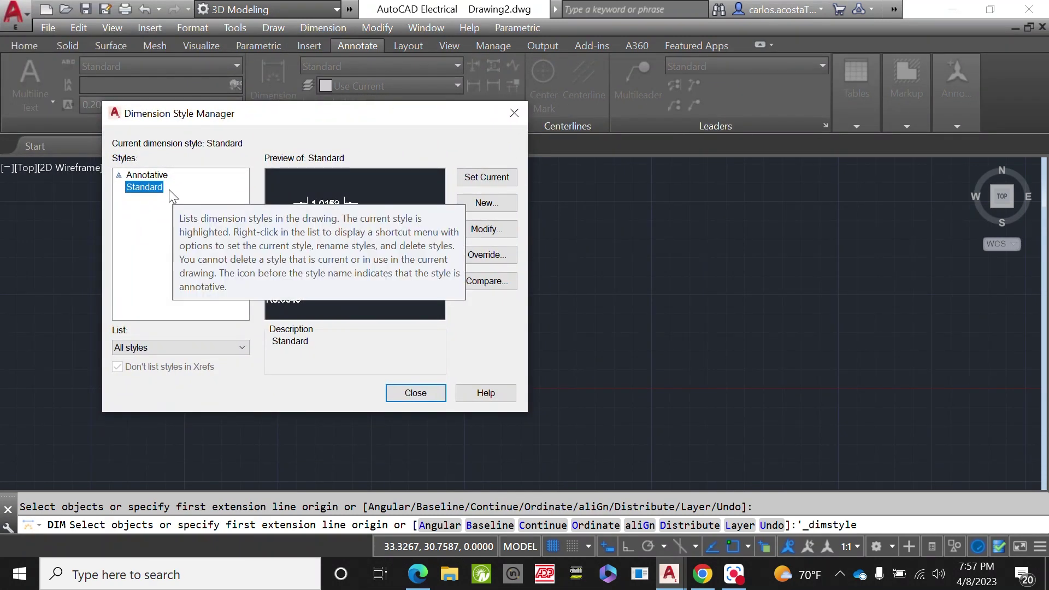
left_click(504, 228)
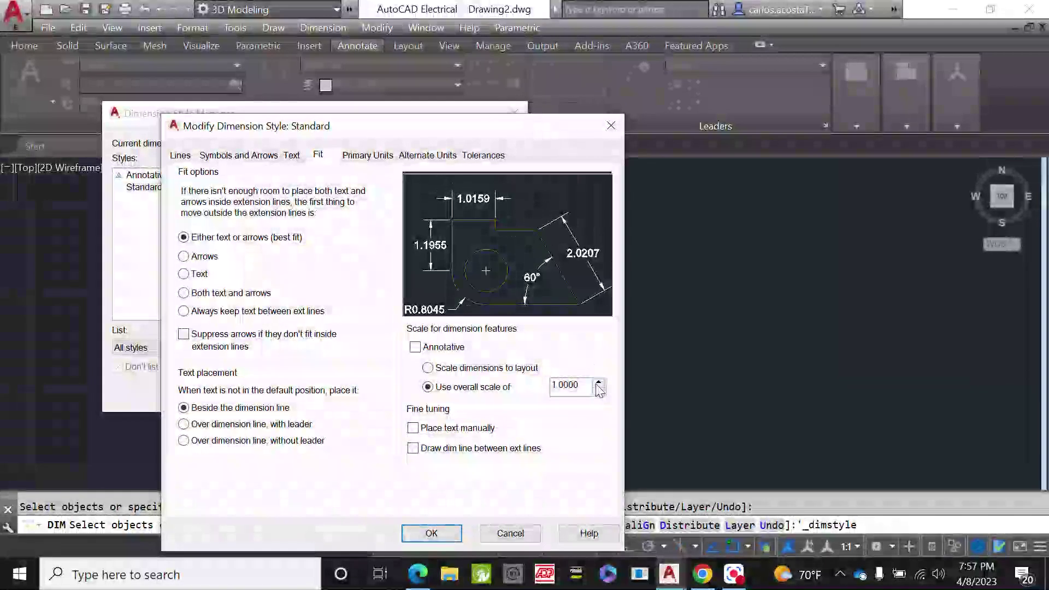
double_click(579, 385)
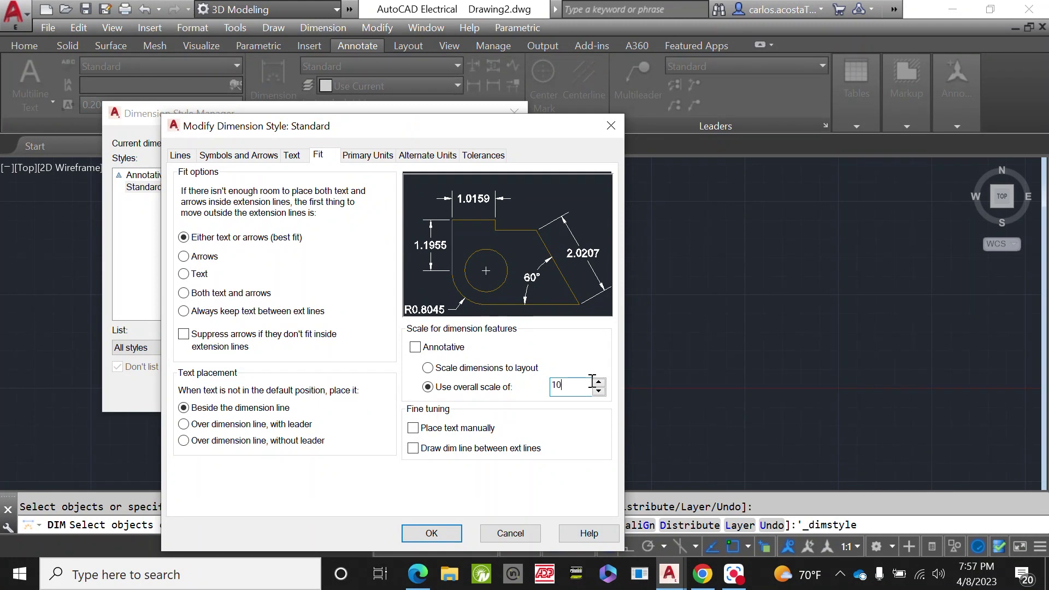
left_click(440, 533)
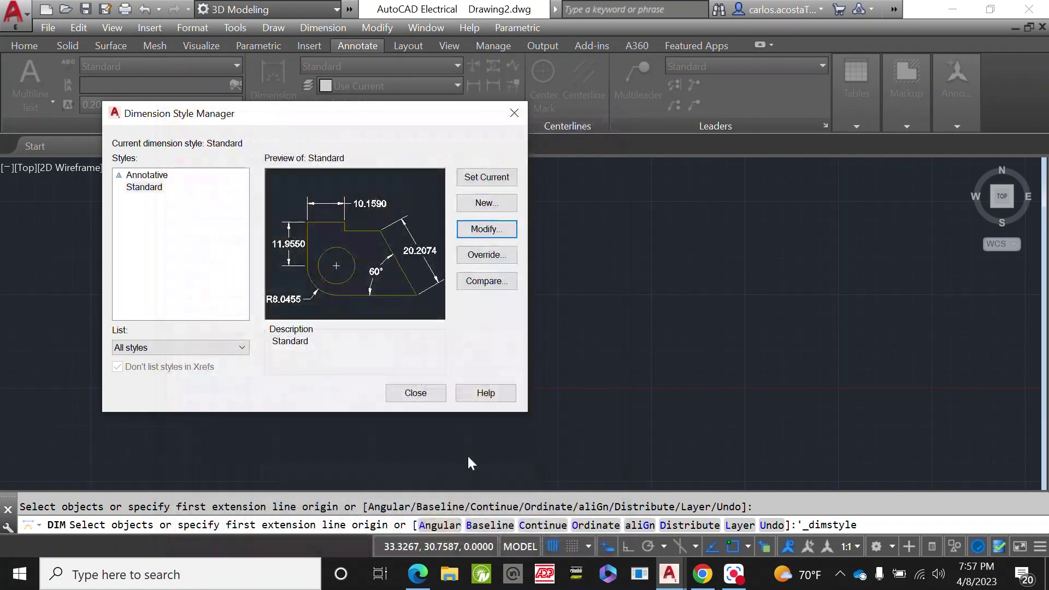
left_click(416, 392)
scroll(400, 392, "up", 3)
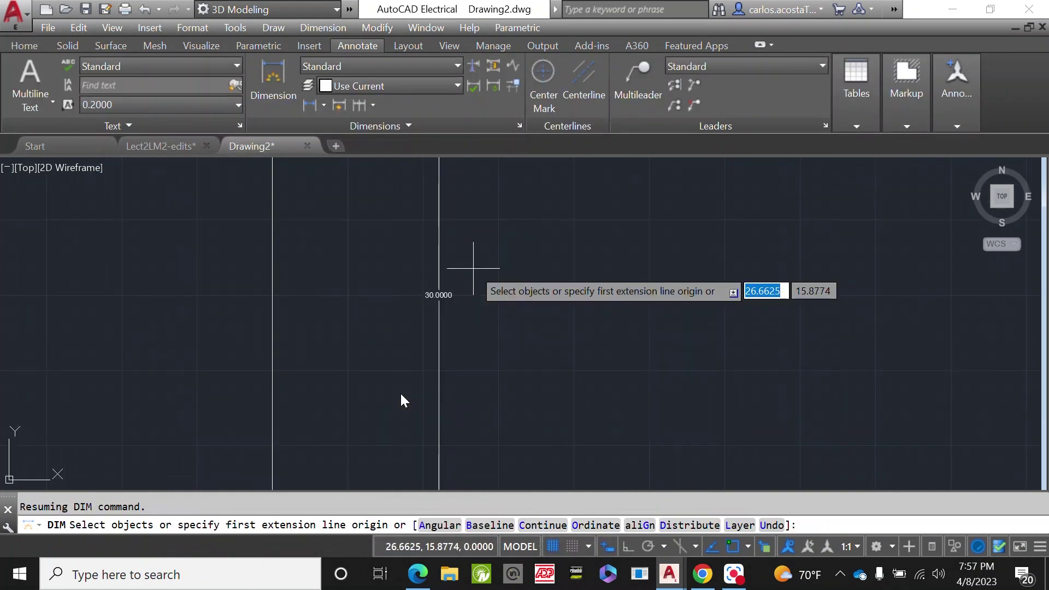
scroll(540, 294, "down", 2)
left_click(477, 294)
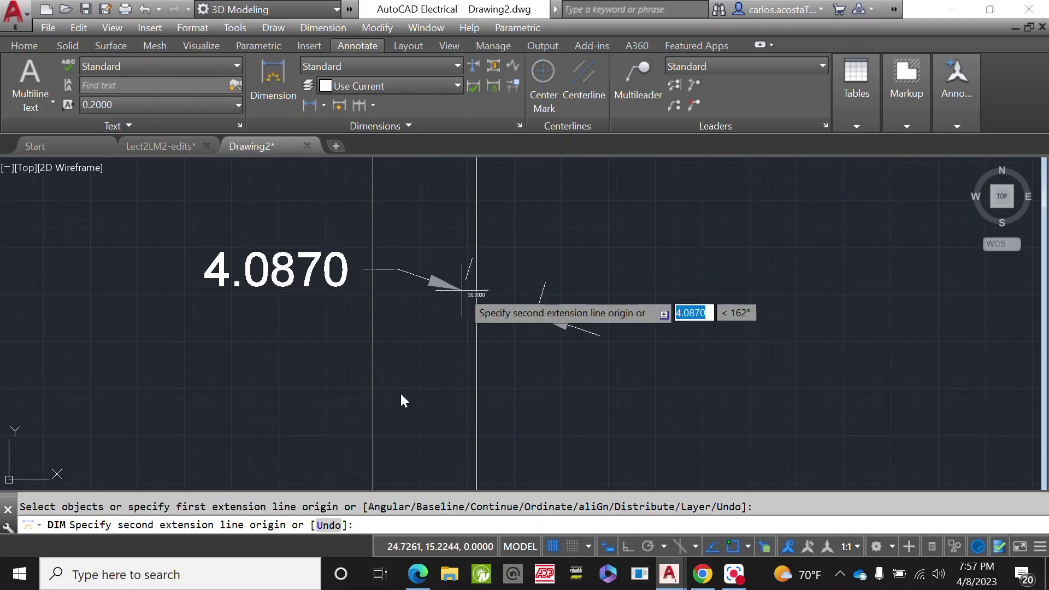
key("Escape")
scroll(476, 294, "up", 4)
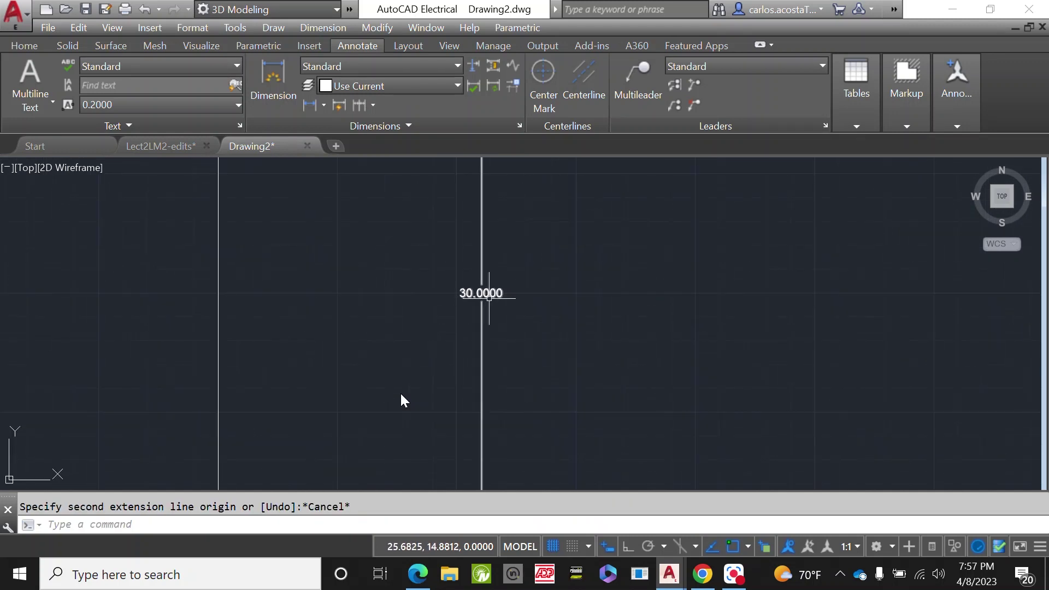
- Modify the Standard dimension style to move arrows outside first and use an overall scale of 50, then close the Dimension Style Manager
left_click(482, 294)
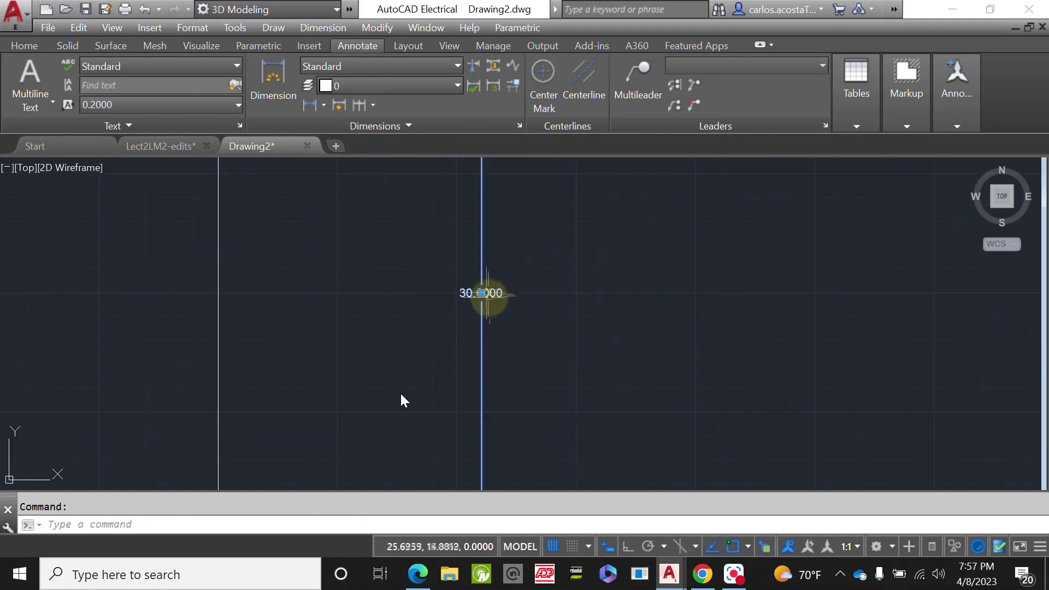
left_click(520, 123)
left_click(695, 249)
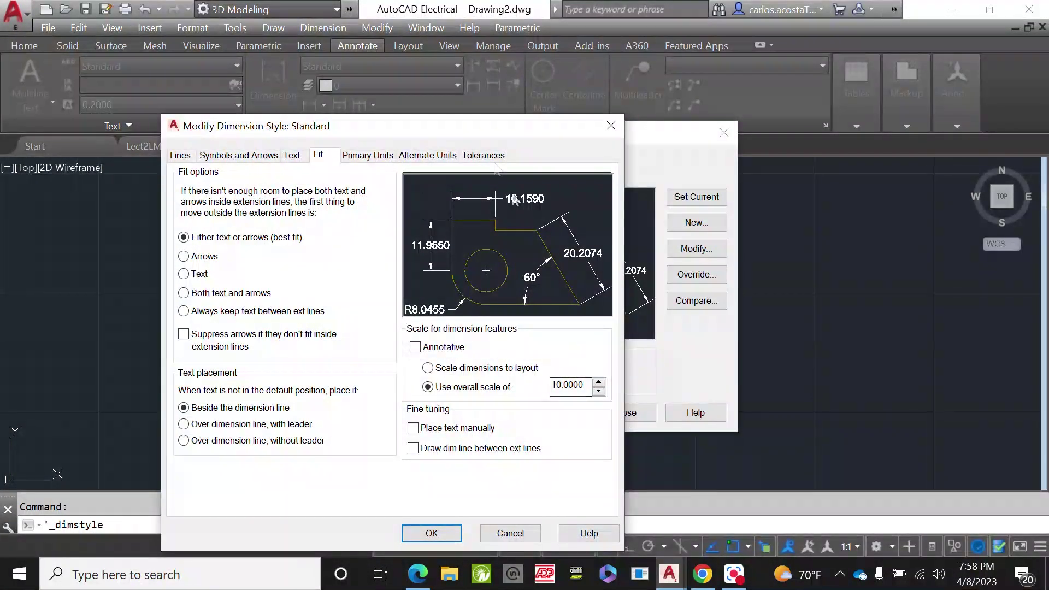
left_click_drag(344, 136, 696, 142)
left_click(556, 264)
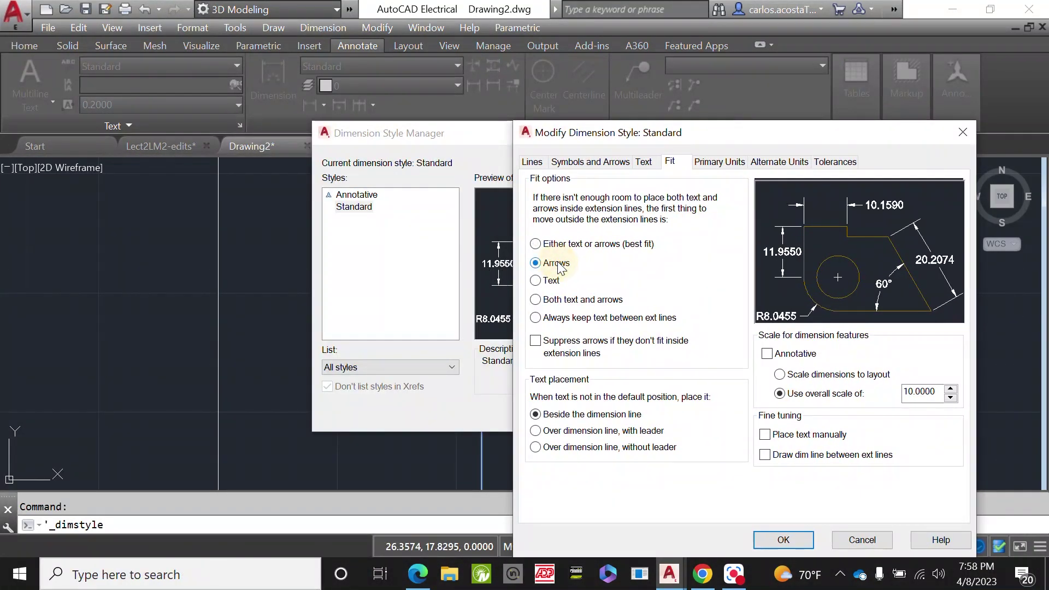
left_click_drag(736, 133, 297, 137)
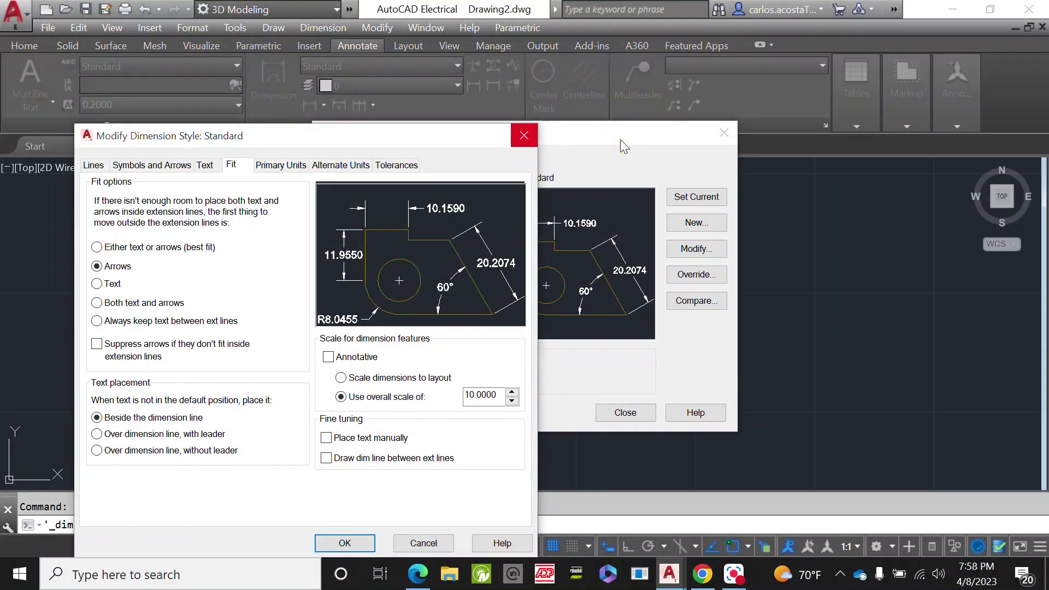
left_click(496, 394)
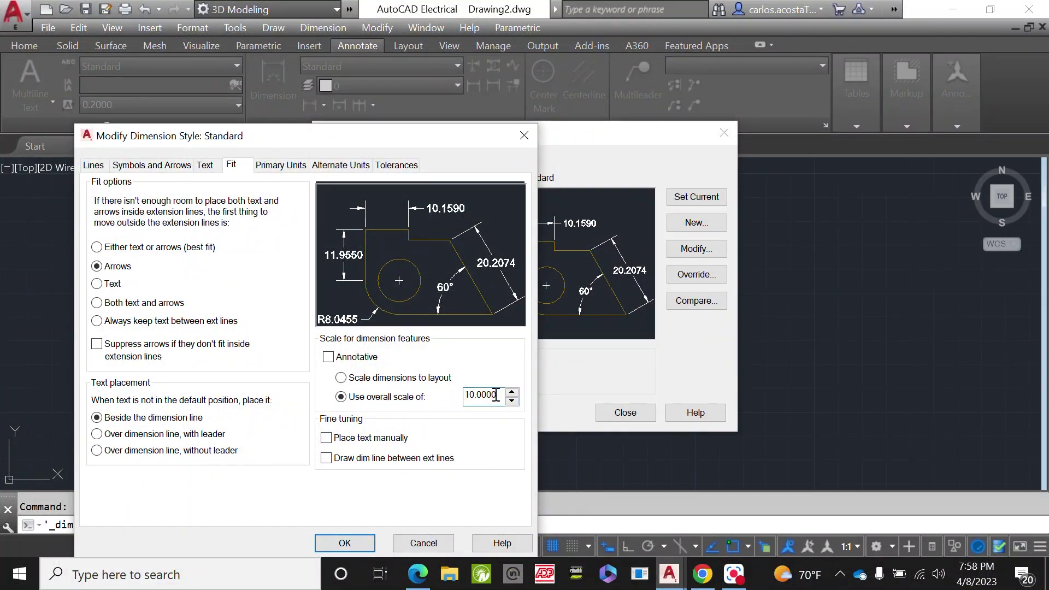
left_click_drag(484, 395, 432, 388)
left_click(345, 544)
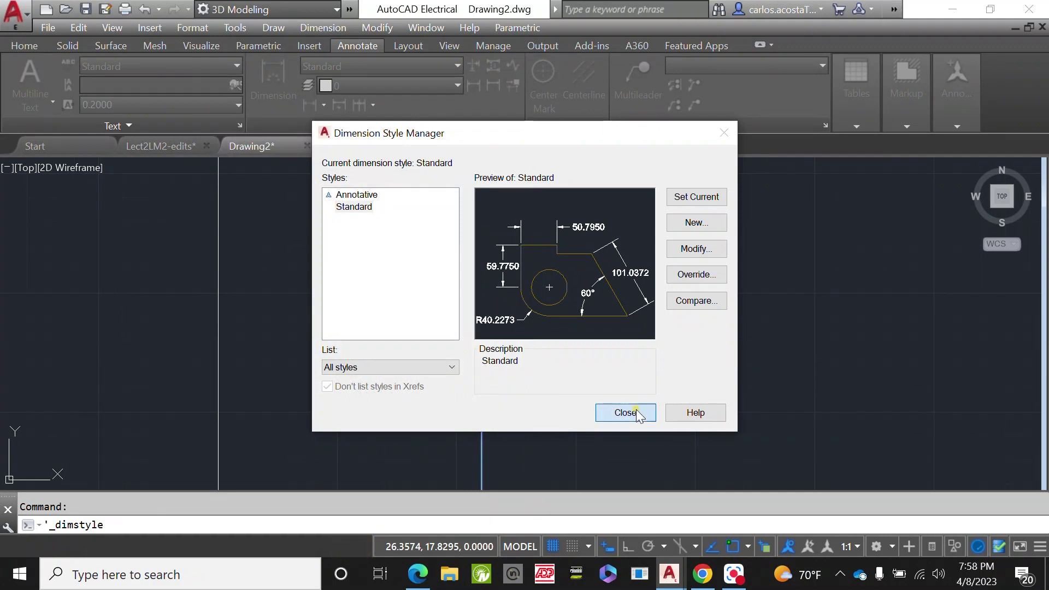
left_click(626, 412)
scroll(635, 407, "down", 3)
scroll(635, 407, "up", 1)
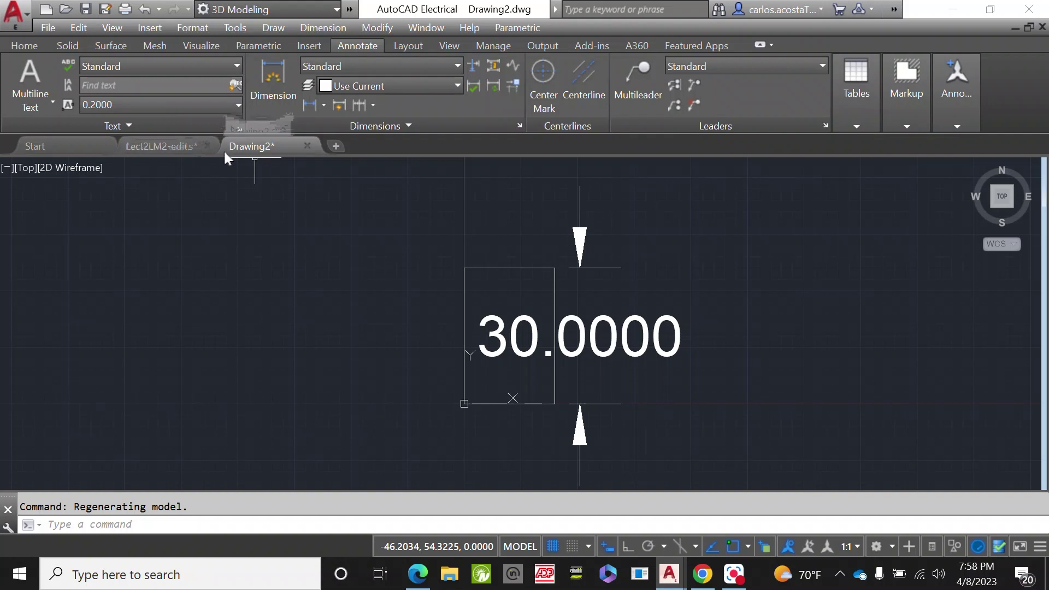
- In Lect2LM2-edits, set the LE96A dimension style's overall scale to 1000 and close the Dimension Style Manager
left_click(146, 146)
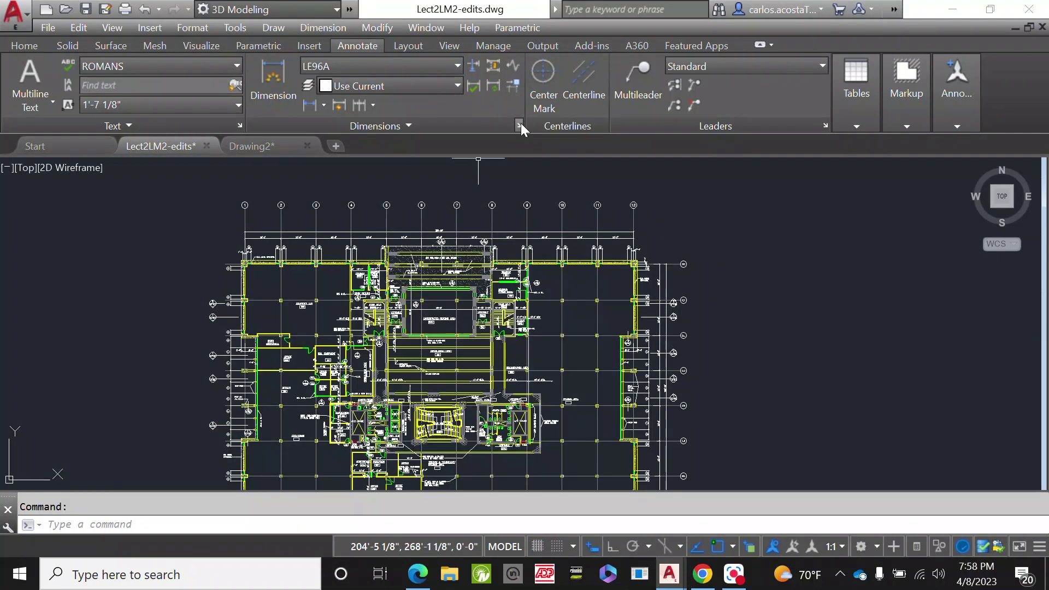
left_click(519, 125)
left_click(694, 248)
double_click(488, 389)
type("1000")
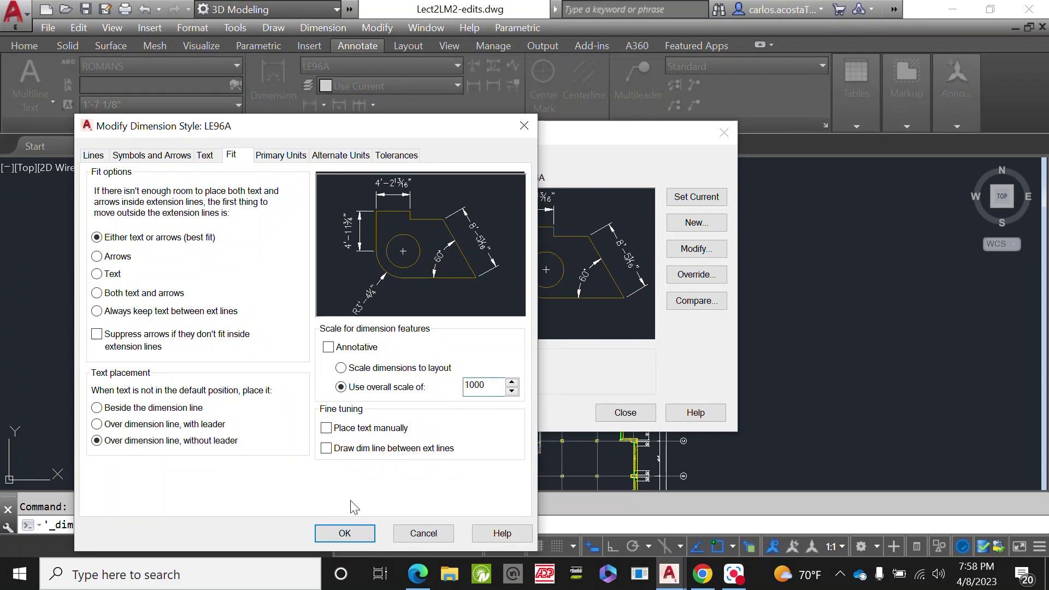
left_click(345, 533)
left_click(625, 413)
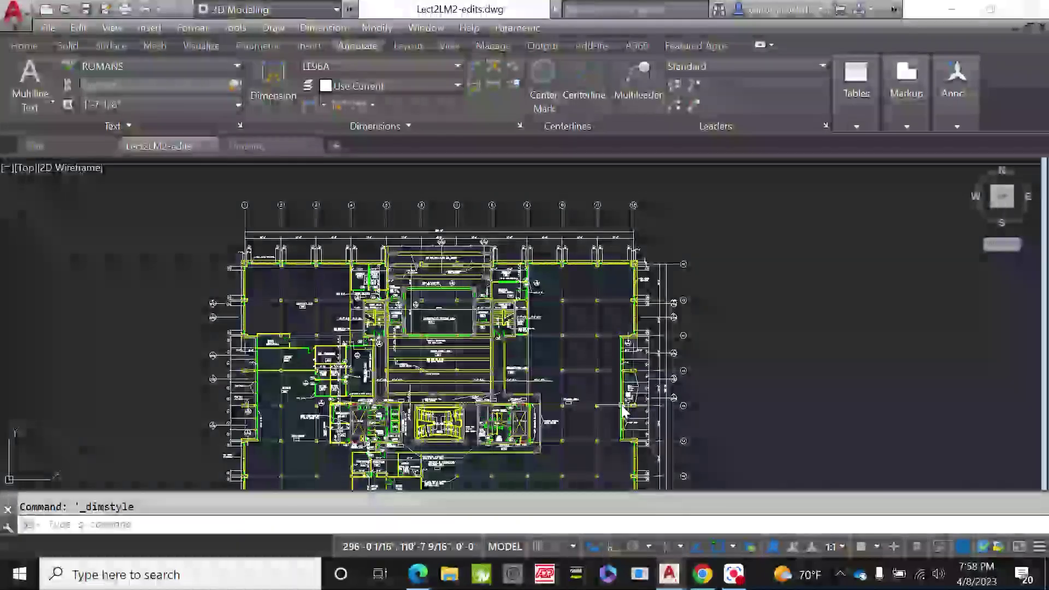
scroll(621, 411, "up", 5)
scroll(620, 411, "down", 3)
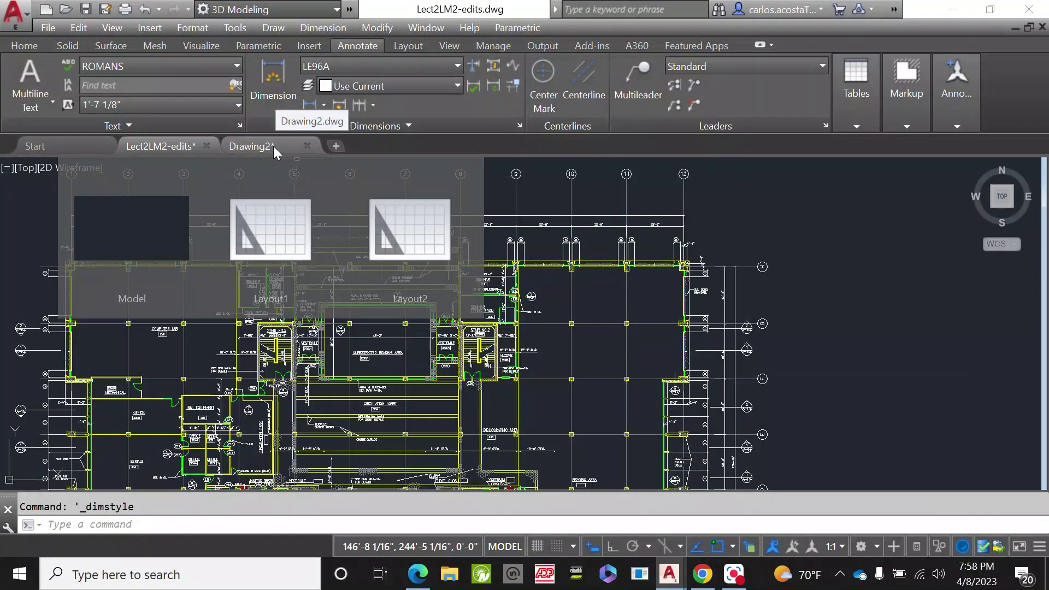
- In Drawing2, open the Standard dimension style for modification and set its fit option to either text or arrows (best fit)
left_click(273, 146)
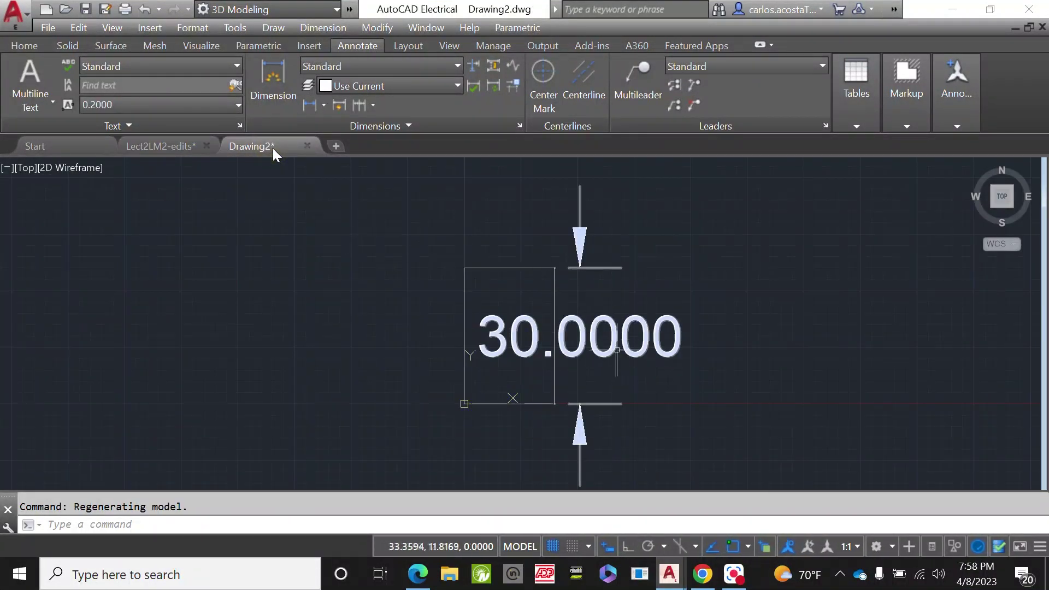
left_click(520, 124)
left_click_drag(632, 136, 330, 95)
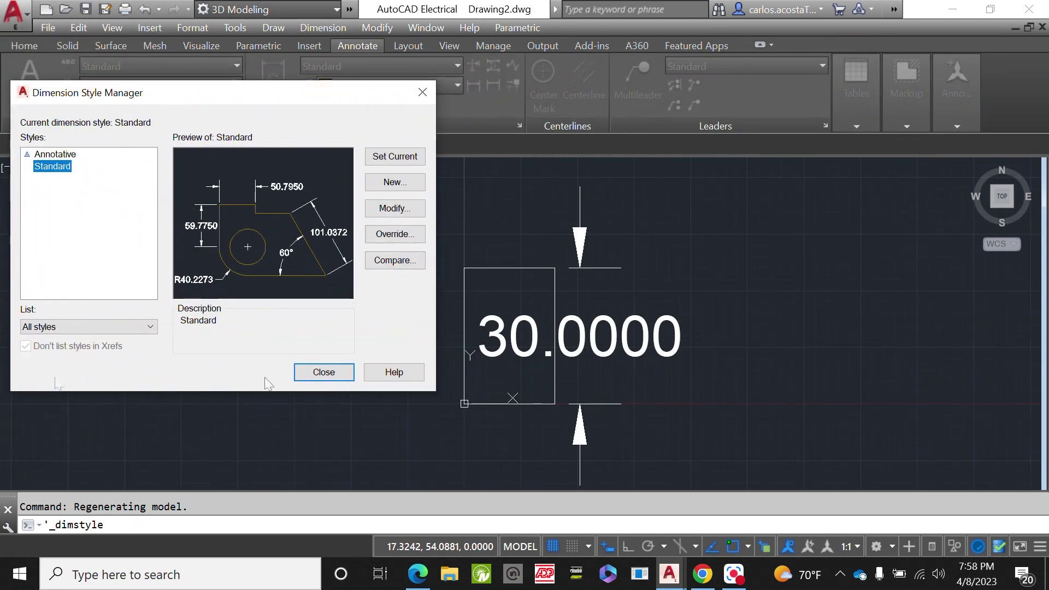
left_click(395, 208)
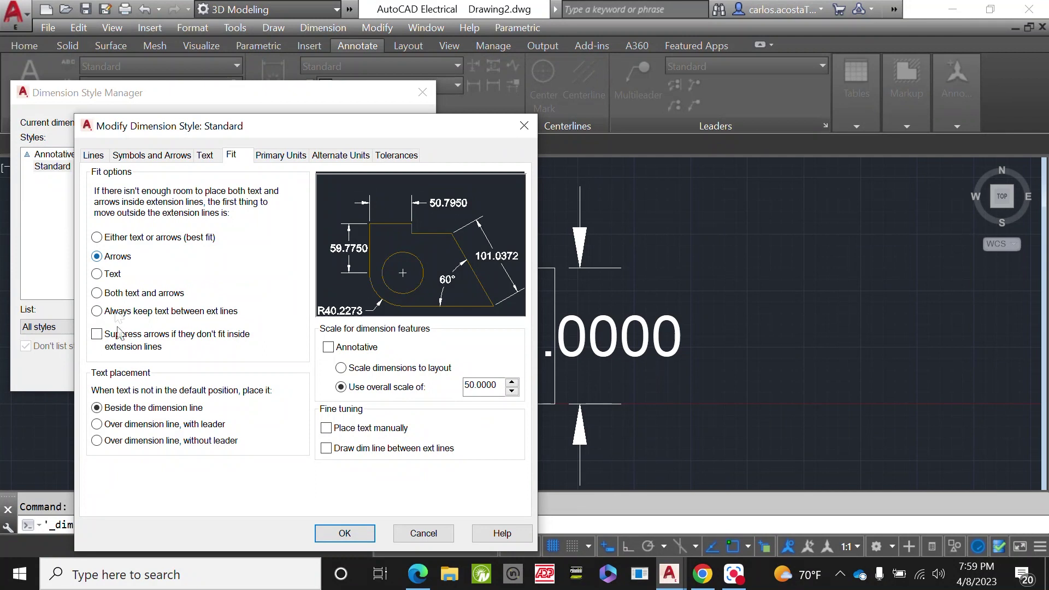
left_click(178, 240)
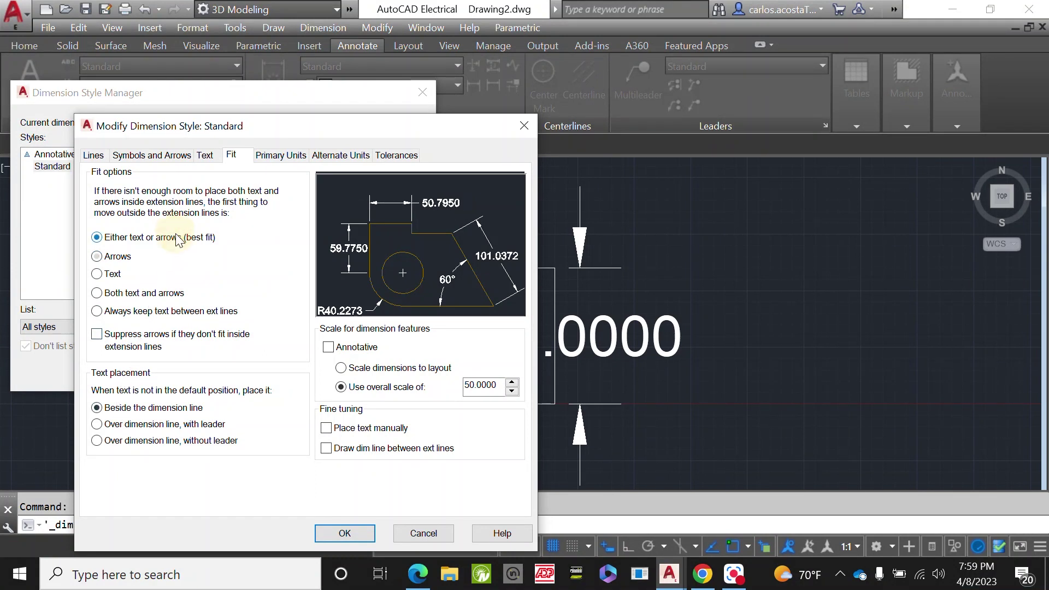
left_click(107, 256)
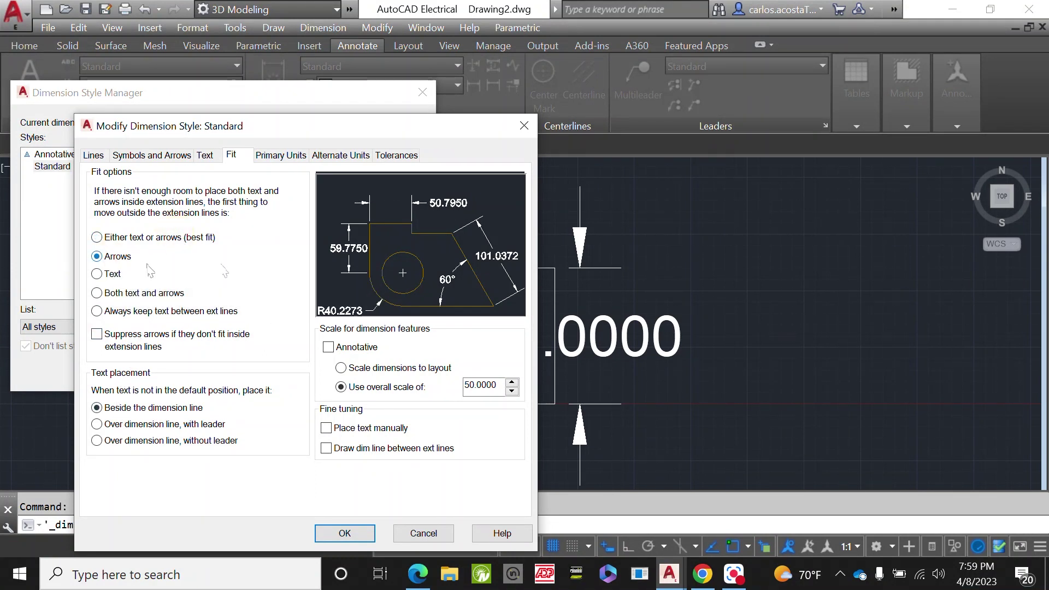
left_click(145, 240)
- Reduce the Standard dimension style's overall scale, accept the modification and close the Dimension Style Manager
left_click_drag(499, 385, 410, 385)
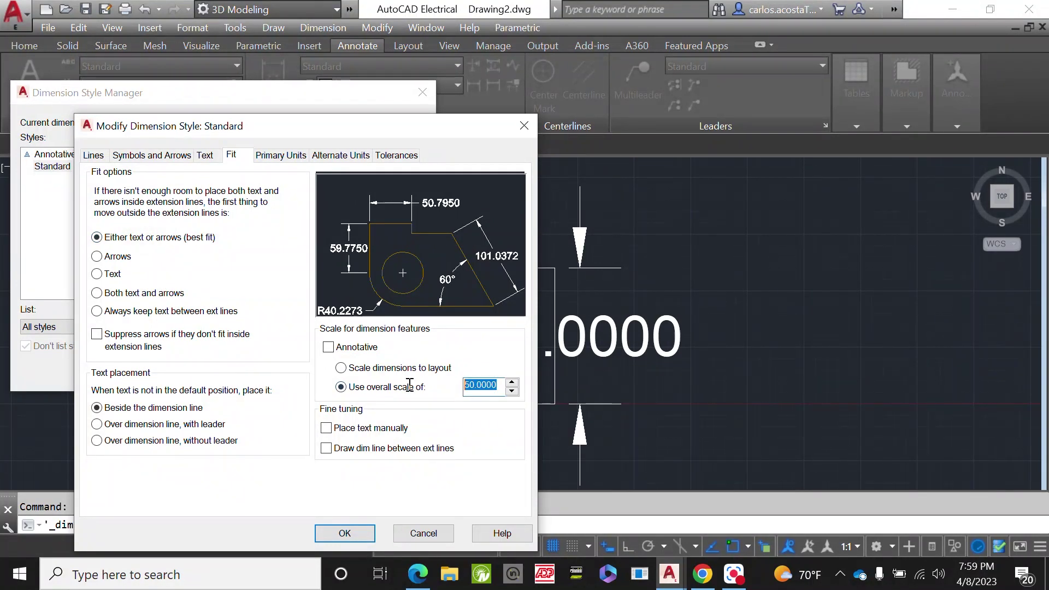
type("1")
left_click(323, 534)
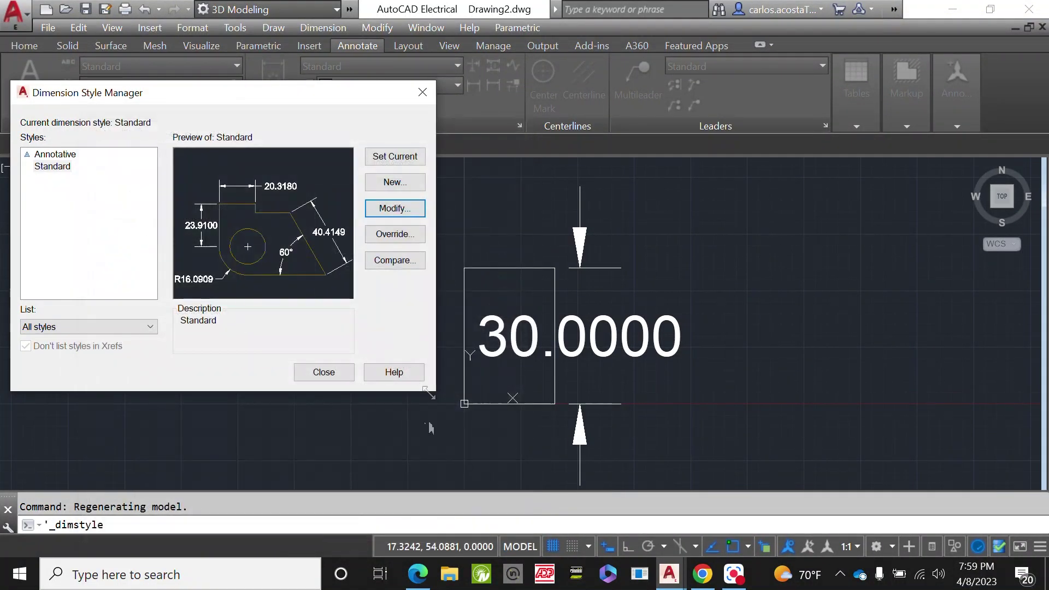
left_click(324, 373)
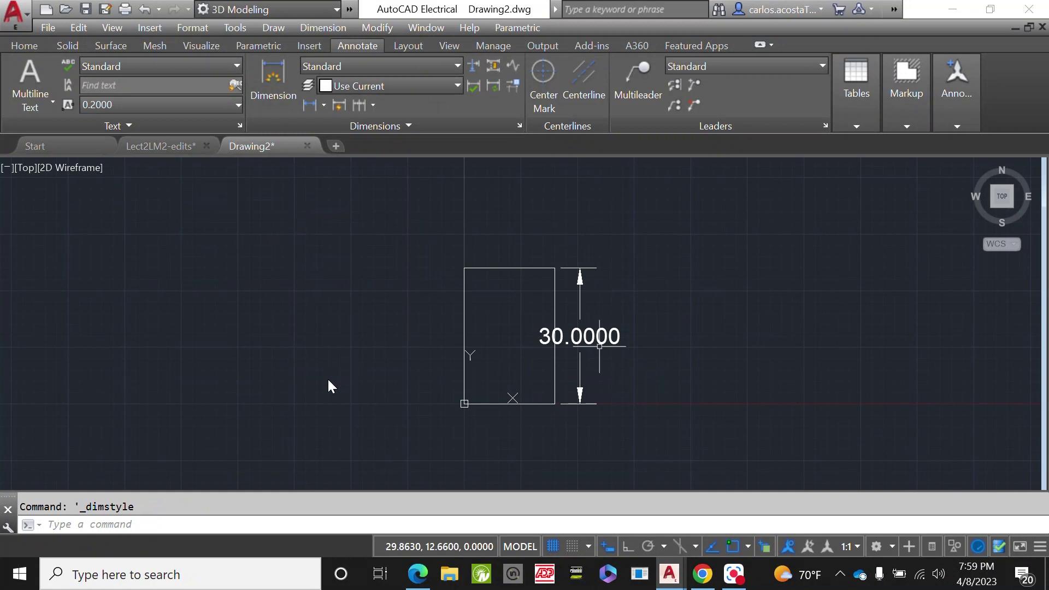
- Move the rectangle's vertical dimension farther outward, then erase both the dimension and the rectangle
left_click(601, 336)
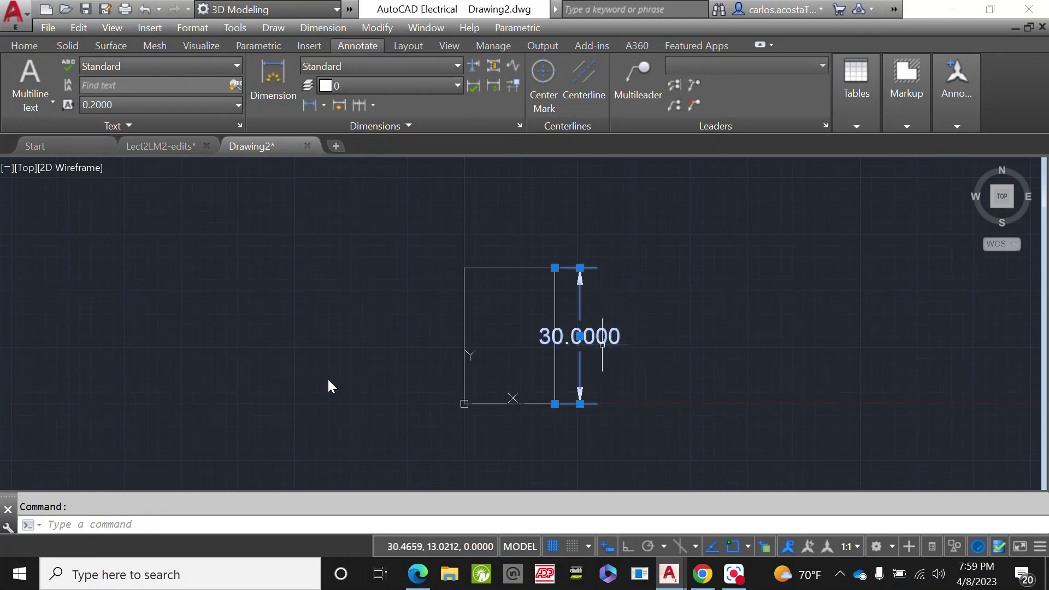
left_click_drag(579, 336, 614, 336)
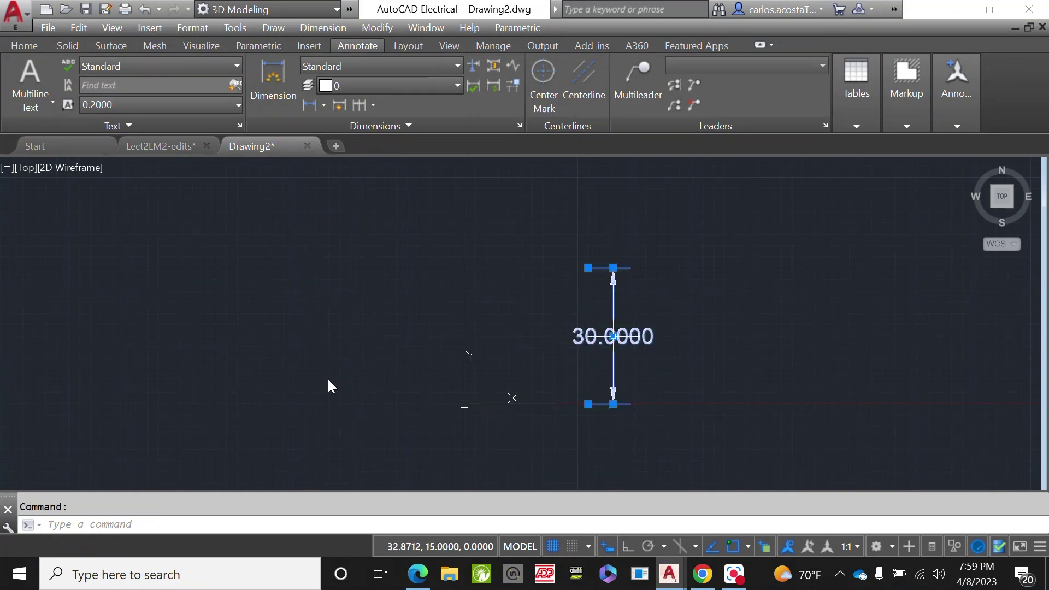
key("Delete")
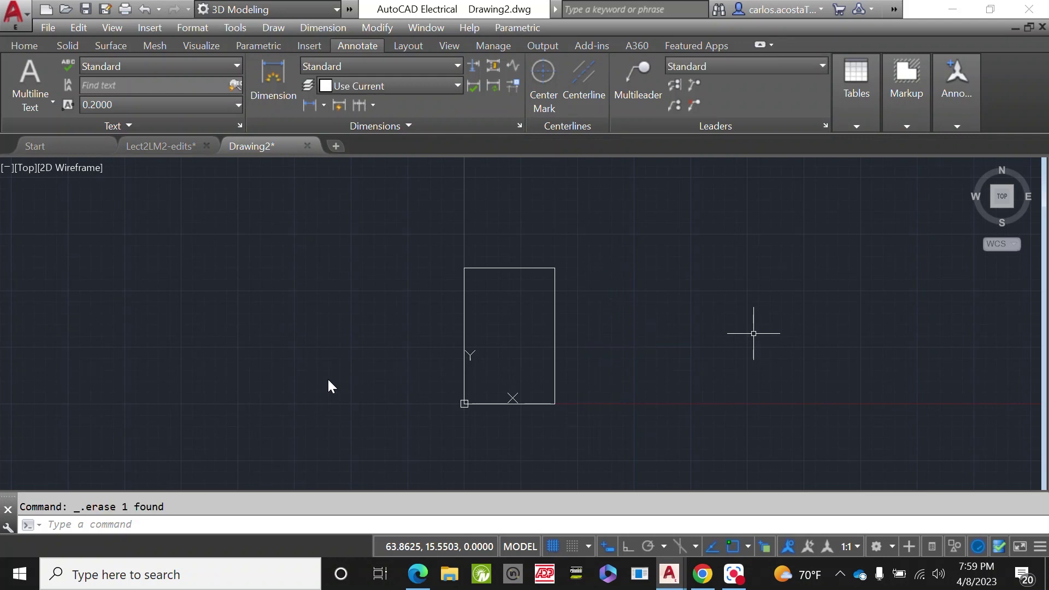
left_click_drag(601, 355, 447, 264)
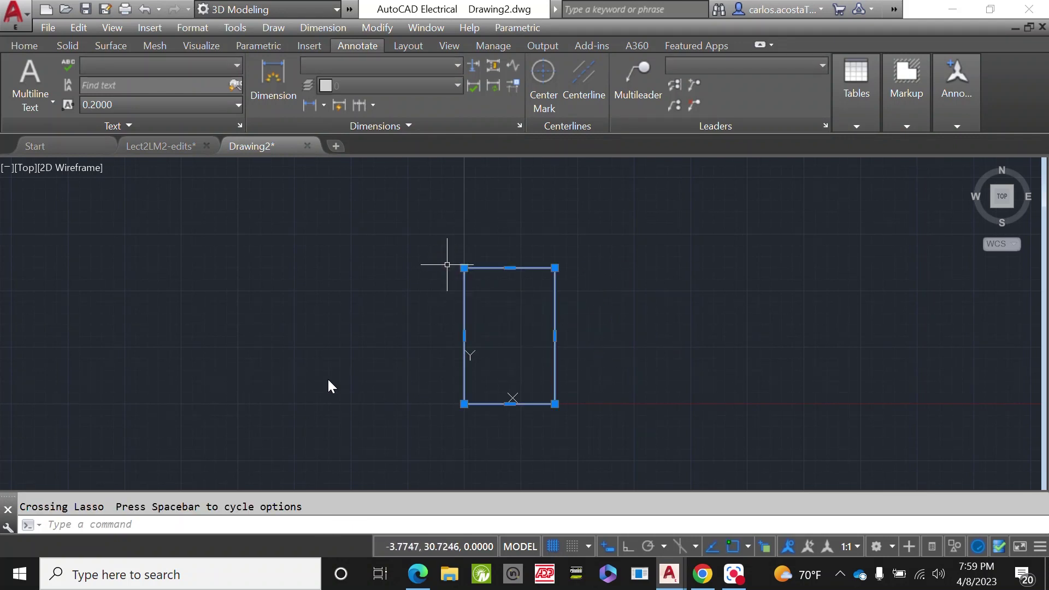
key("Delete")
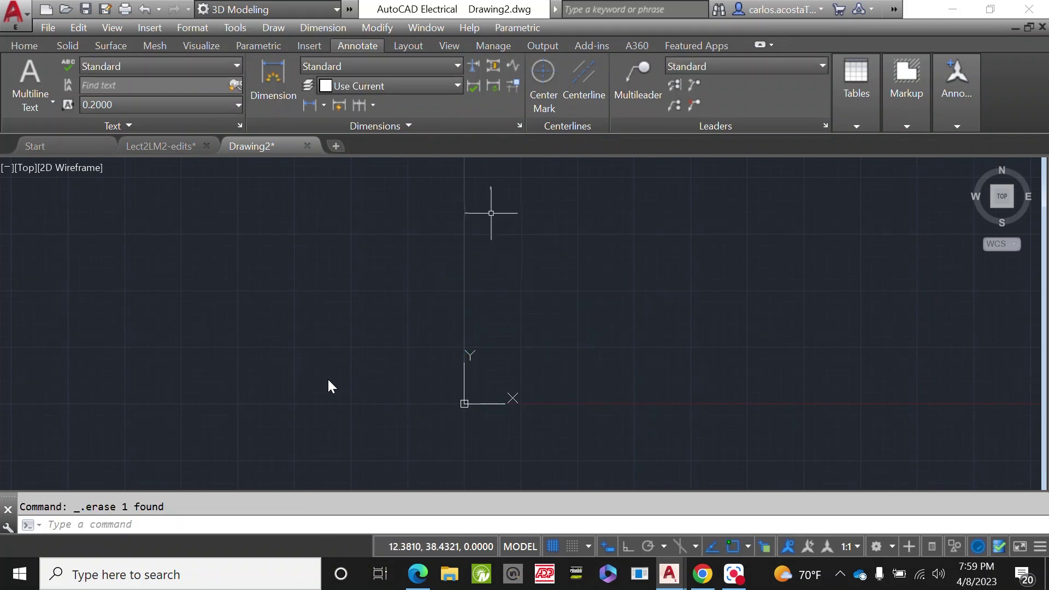
- Return to Lect2LM2-edits and examine the text size and tick marks of the exterior dimension strings along the floor plan's upper and right sides
left_click(161, 146)
scroll(488, 221, "up", 6)
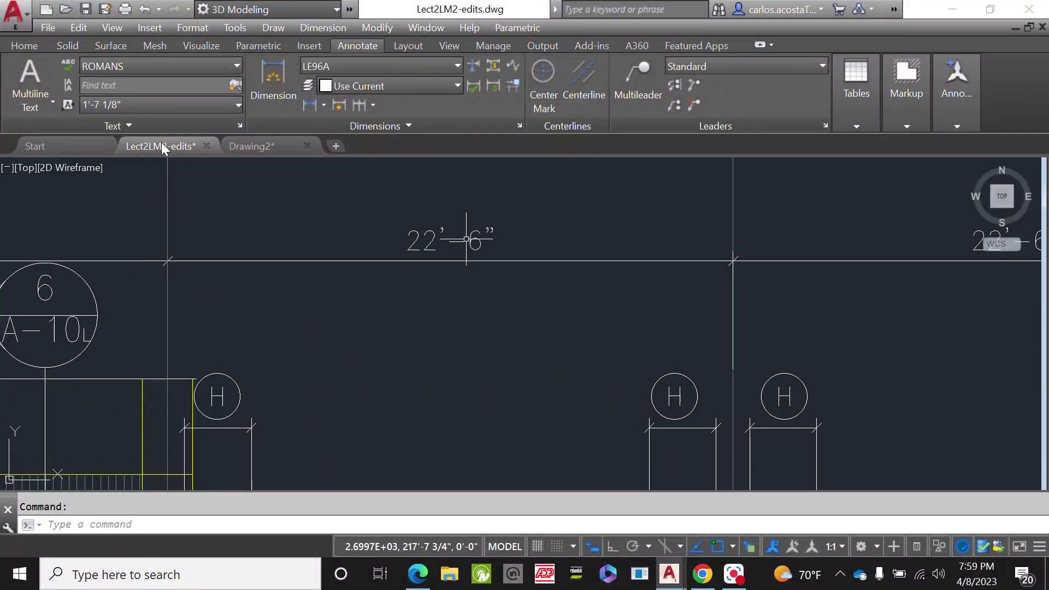
scroll(468, 234, "down", 2)
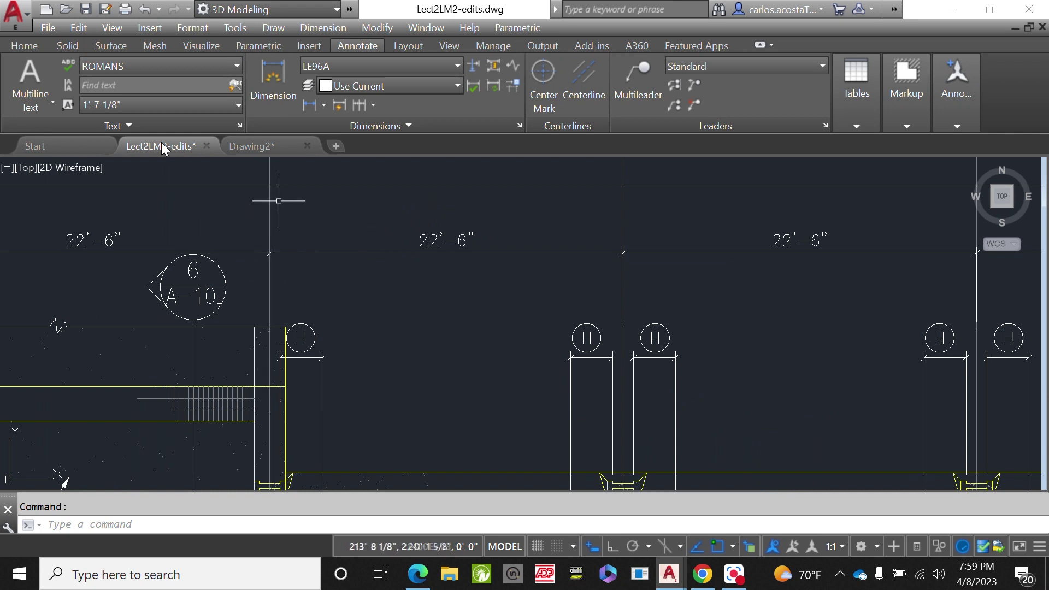
scroll(282, 210, "down", 4)
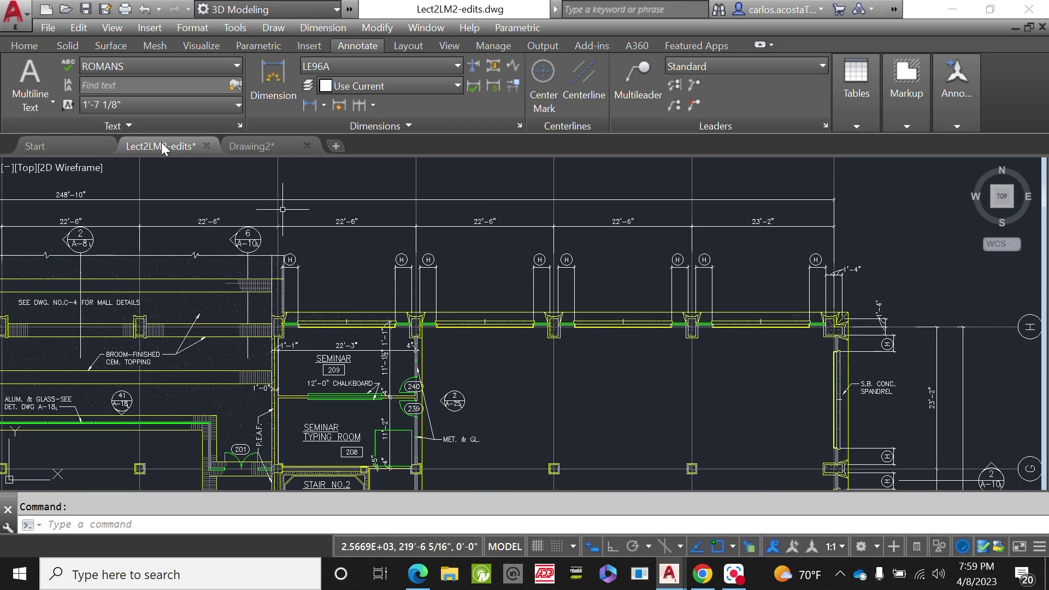
scroll(282, 209, "down", 2)
scroll(773, 372, "up", 4)
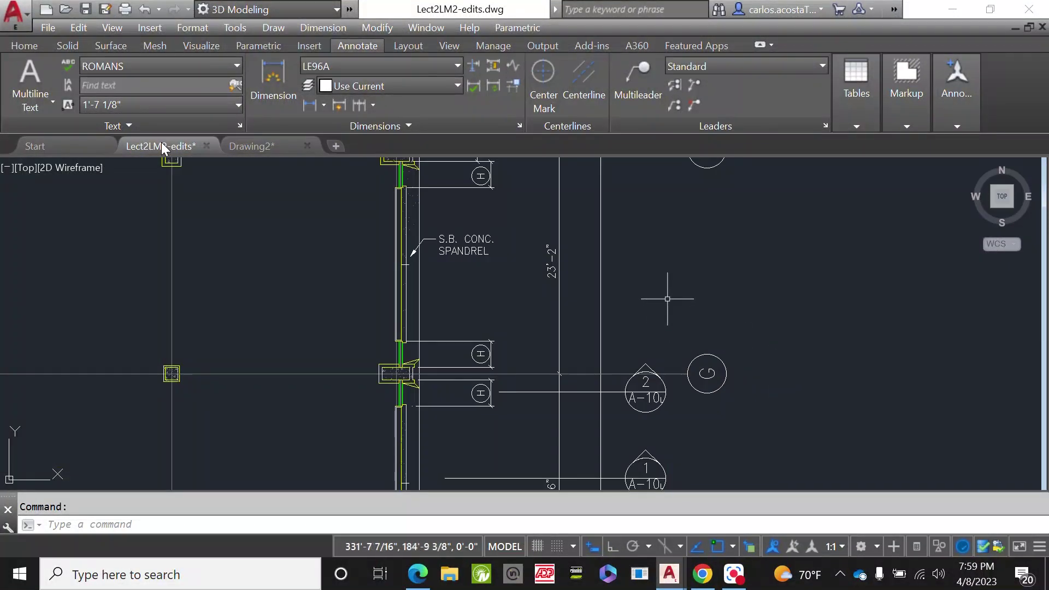
scroll(667, 299, "down", 3)
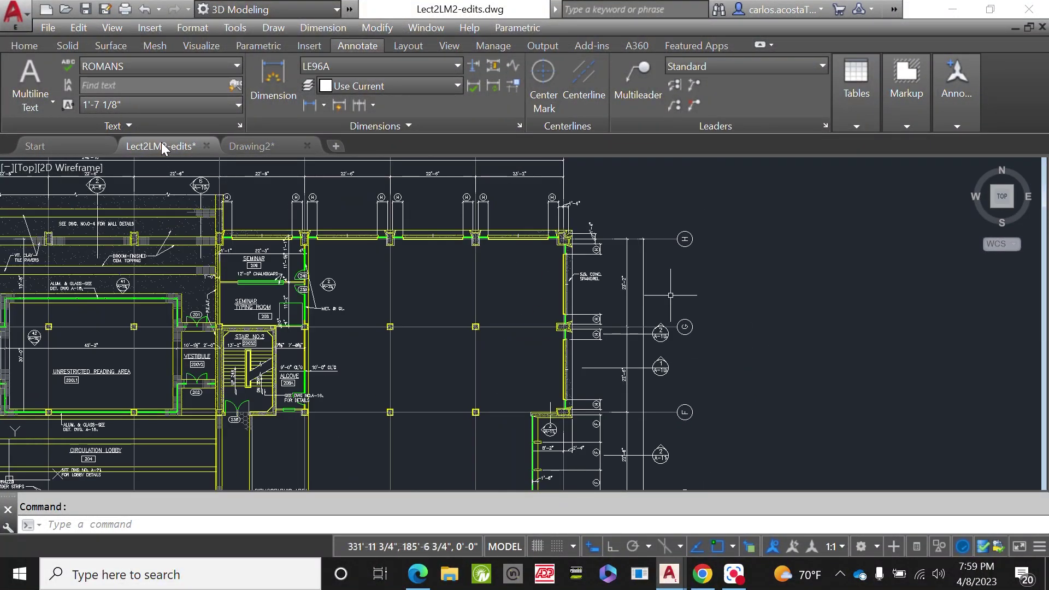
middle_click_drag(164, 295, 426, 295)
scroll(355, 306, "down", 2)
scroll(125, 284, "up", 2)
scroll(126, 283, "up", 3)
scroll(164, 295, "down", 5)
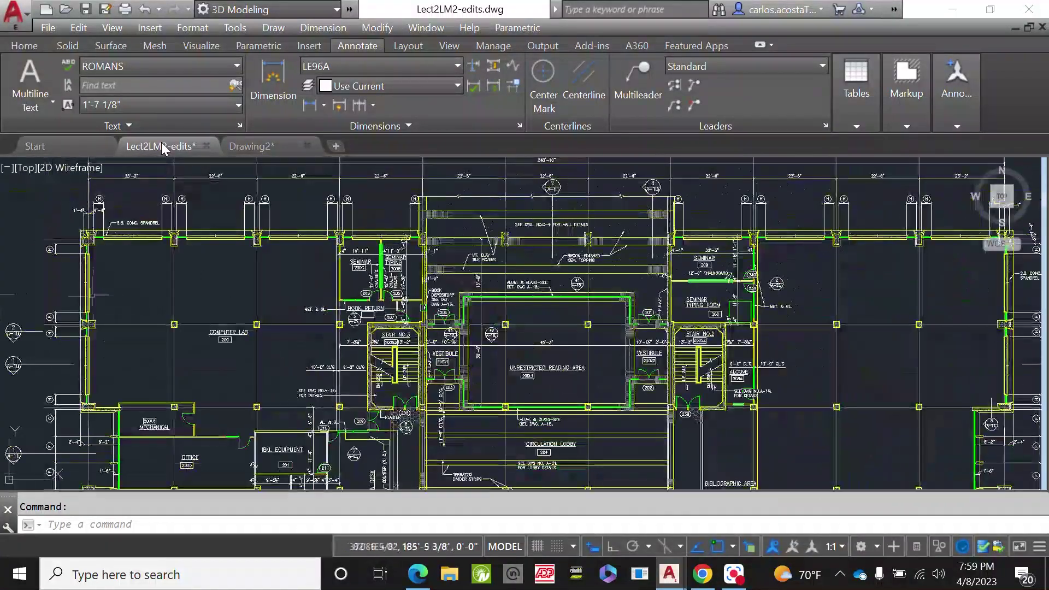
scroll(93, 298, "up", 3)
scroll(137, 328, "down", 4)
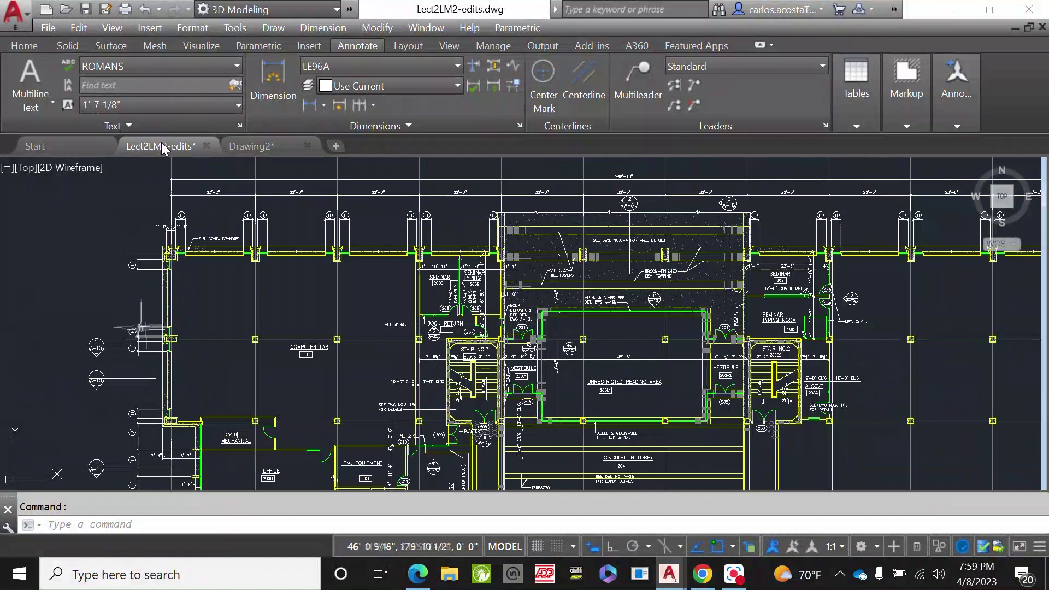
scroll(230, 175, "up", 6)
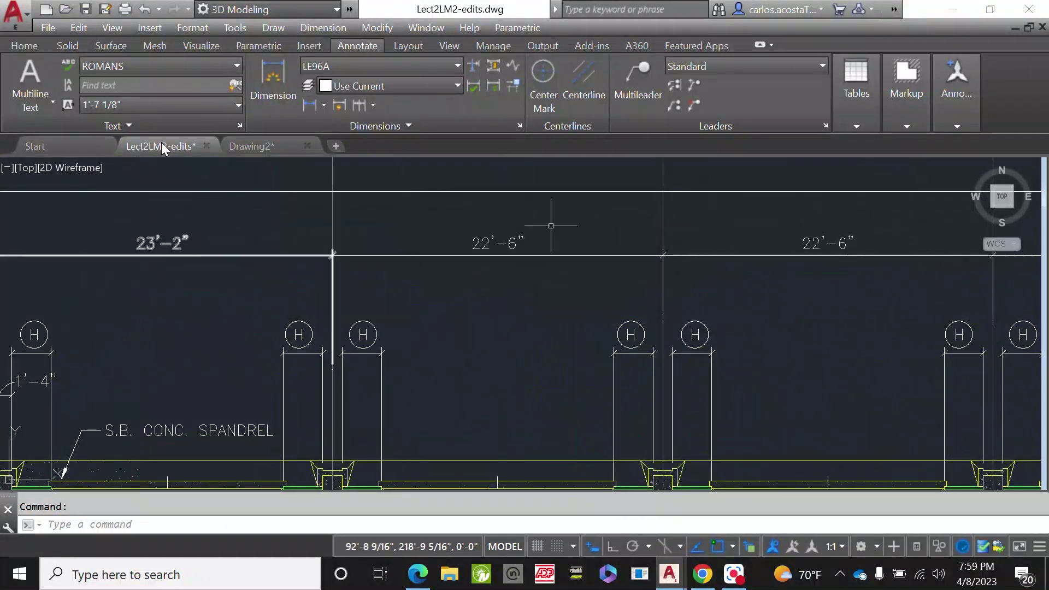
scroll(551, 225, "down", 5)
scroll(710, 240, "up", 6)
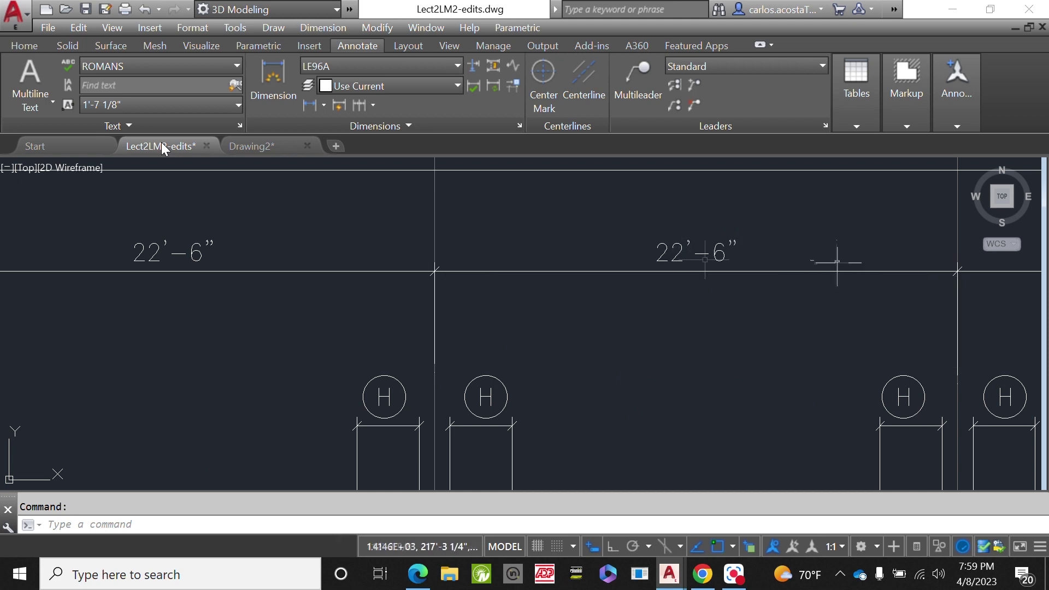
scroll(691, 252, "down", 1)
scroll(691, 252, "up", 3)
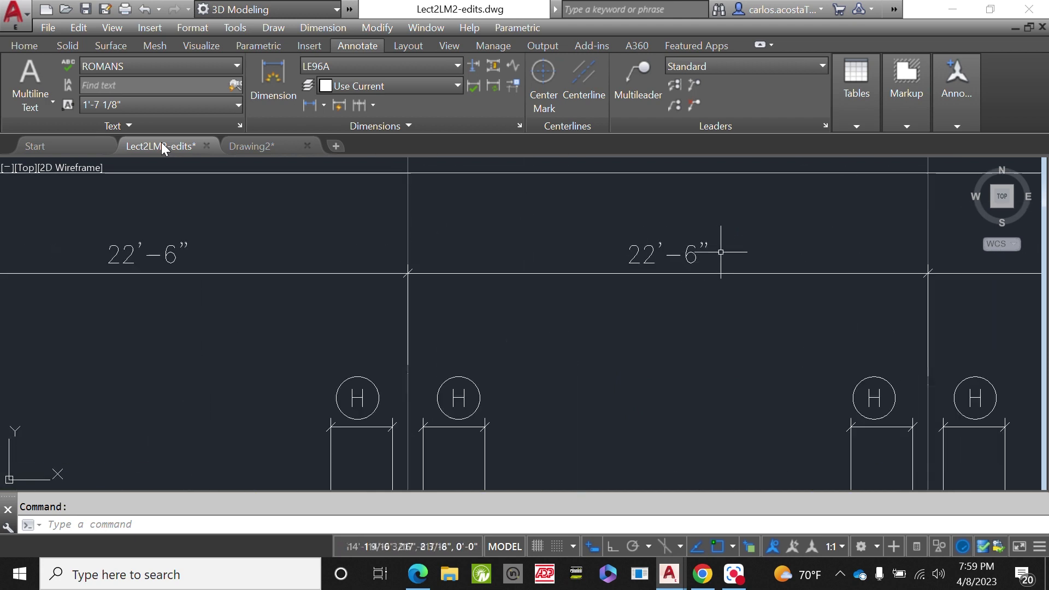
scroll(710, 247, "down", 4)
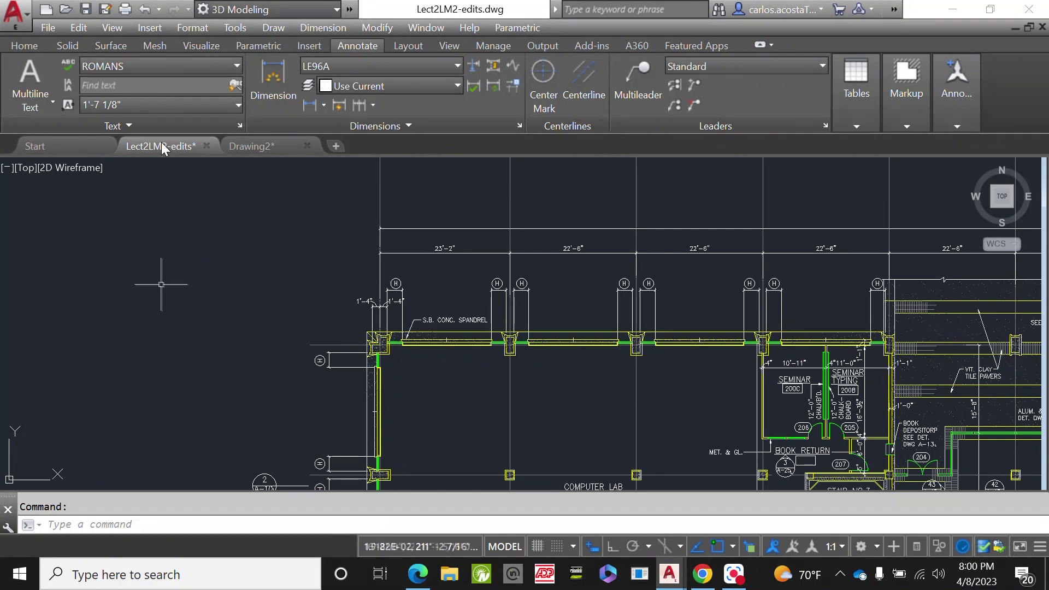
scroll(533, 249, "up", 4)
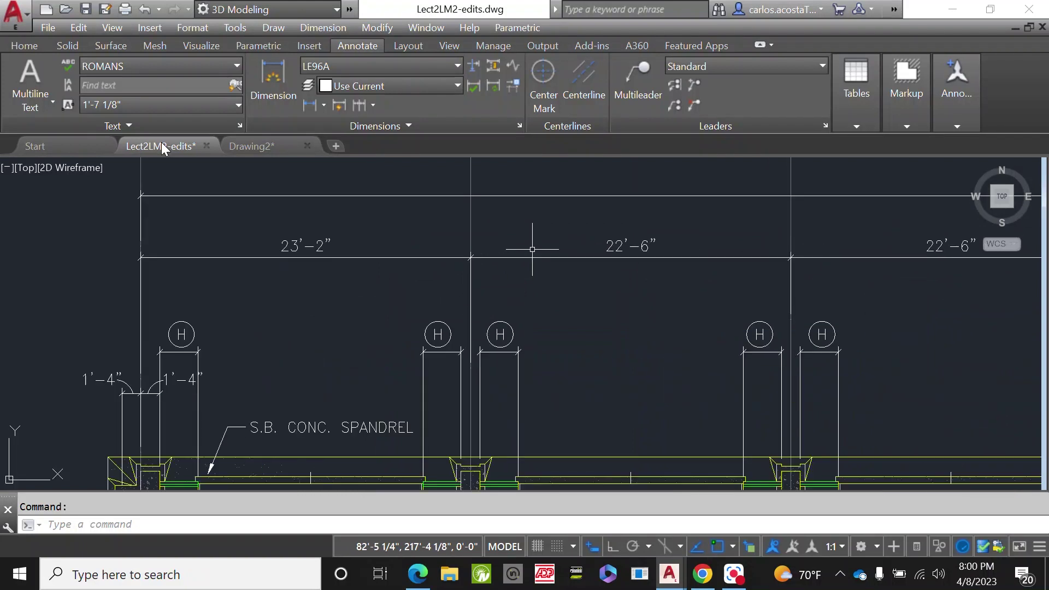